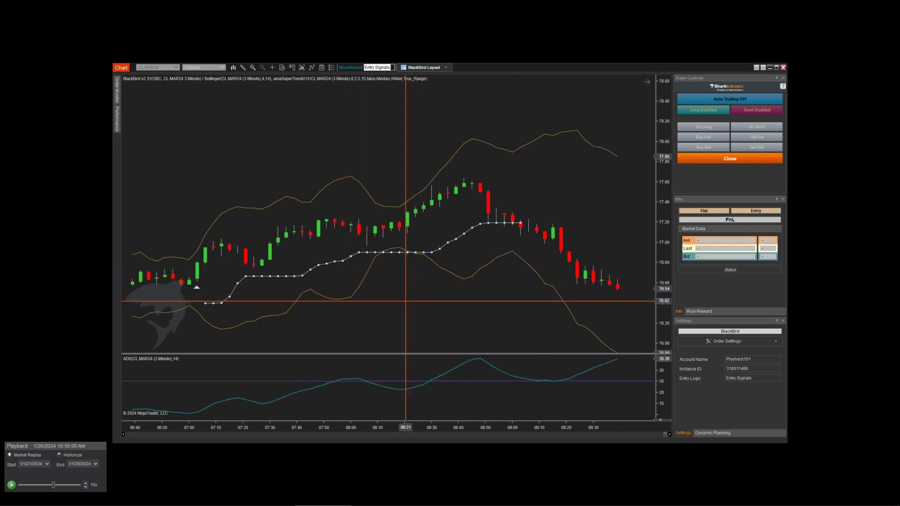
Open the BloodHound logic editor and move it down and right so the chart shows.
{"action": "left_click", "coordinate": [352, 68]}
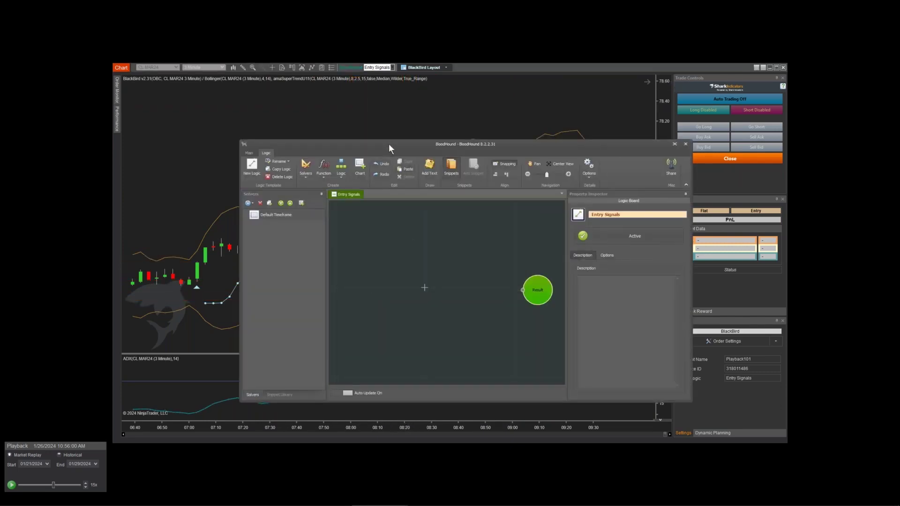
{"action": "left_click_drag", "start_coordinate": [389, 145], "coordinate": [538, 215]}
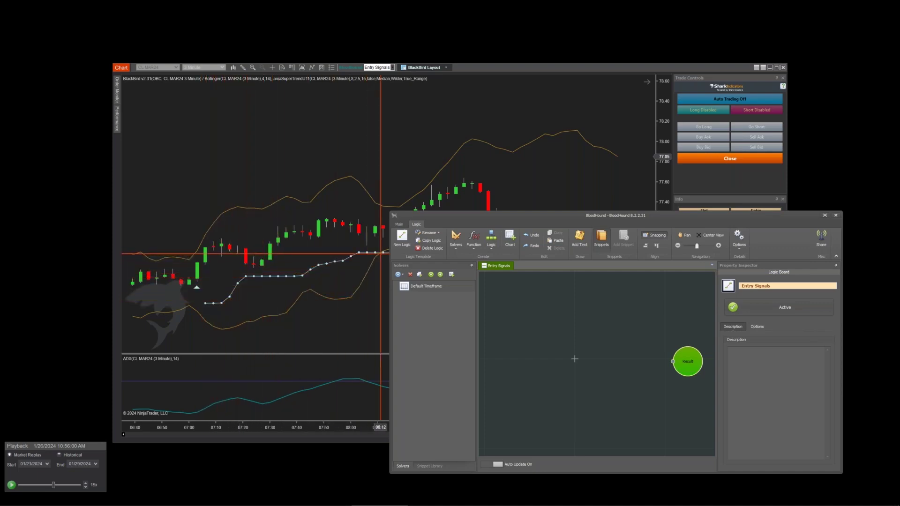
Add a Comparison solver to the logic board and place it to the left.
{"action": "left_click", "coordinate": [457, 240]}
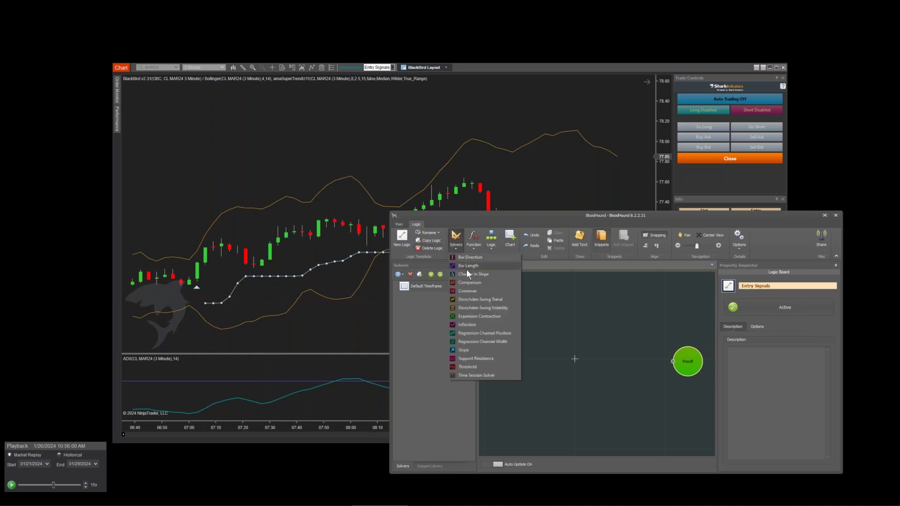
{"action": "left_click", "coordinate": [474, 242]}
{"action": "left_click", "coordinate": [456, 241]}
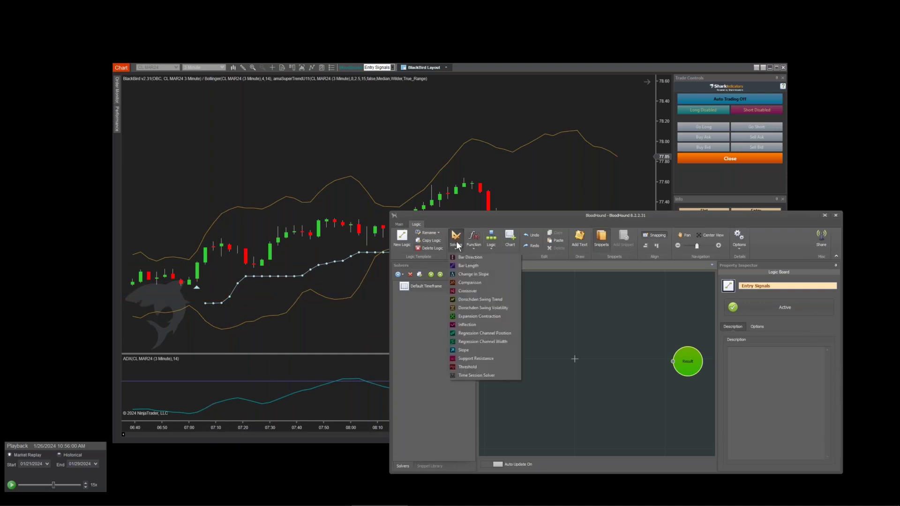
{"action": "left_click", "coordinate": [469, 280]}
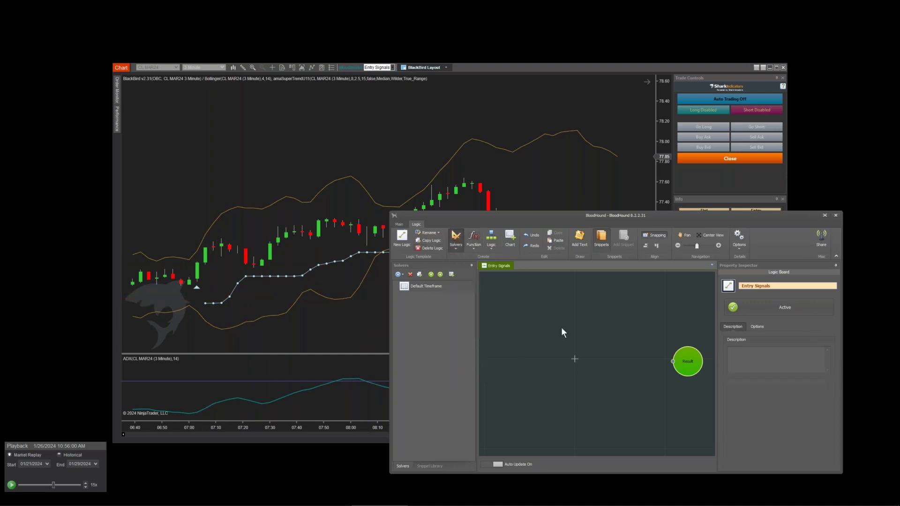
{"action": "left_click_drag", "start_coordinate": [598, 361], "coordinate": [672, 361]}
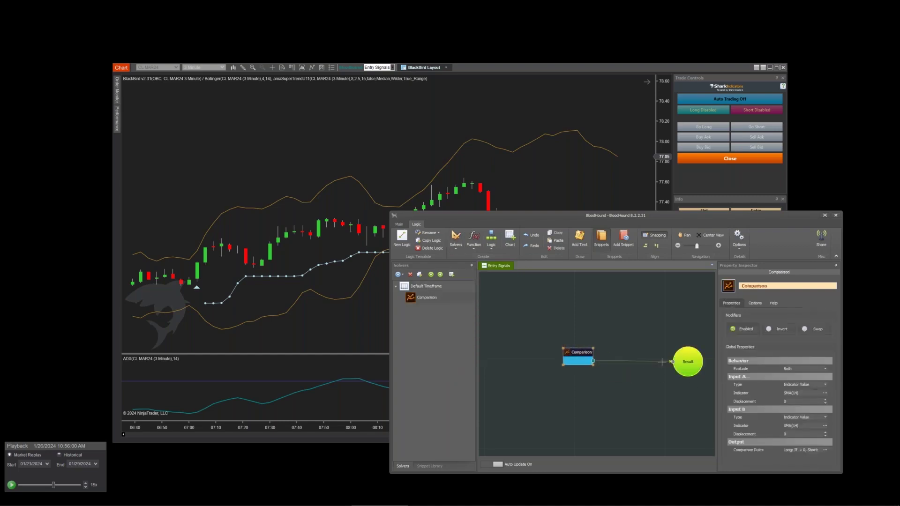
Set Input A to amaSuperTrendU11 using its Trend plot for both Long and Short.
{"action": "left_click", "coordinate": [824, 393]}
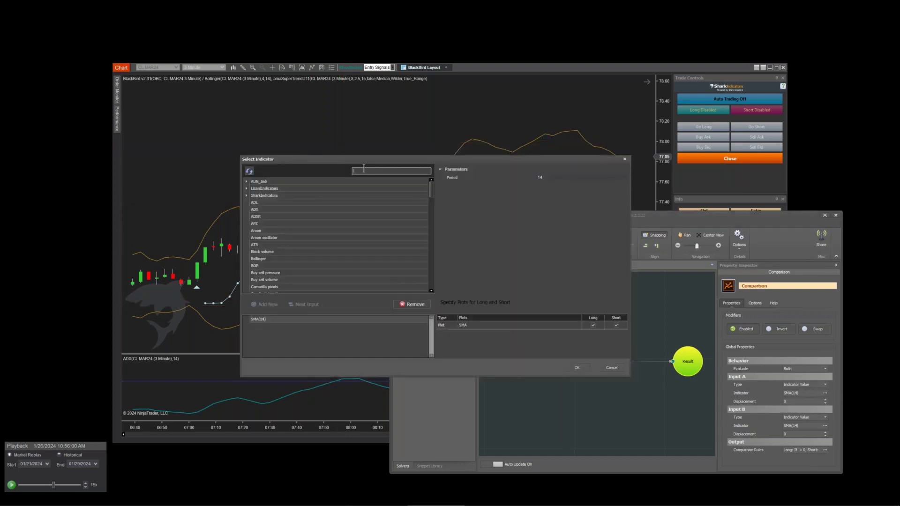
{"action": "type", "text": "supertrend"}
{"action": "left_click", "coordinate": [283, 190]}
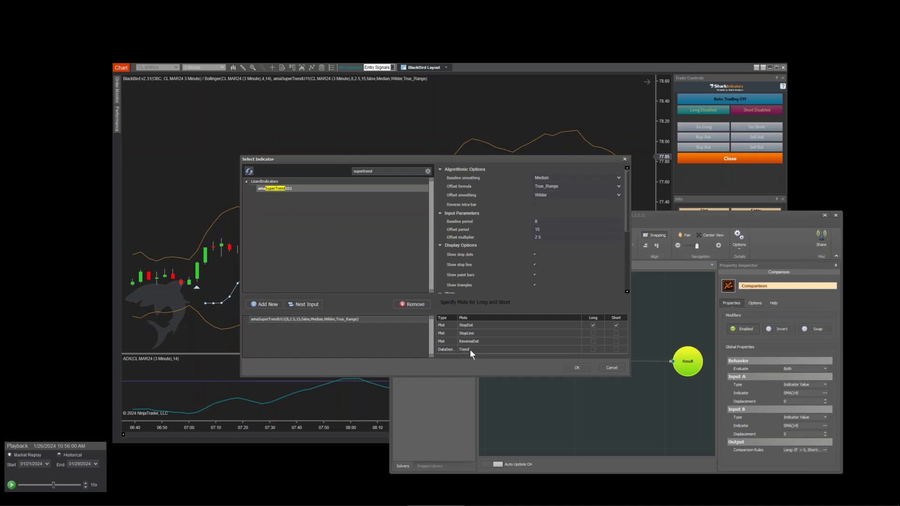
{"action": "left_click", "coordinate": [593, 349]}
{"action": "left_click", "coordinate": [616, 349]}
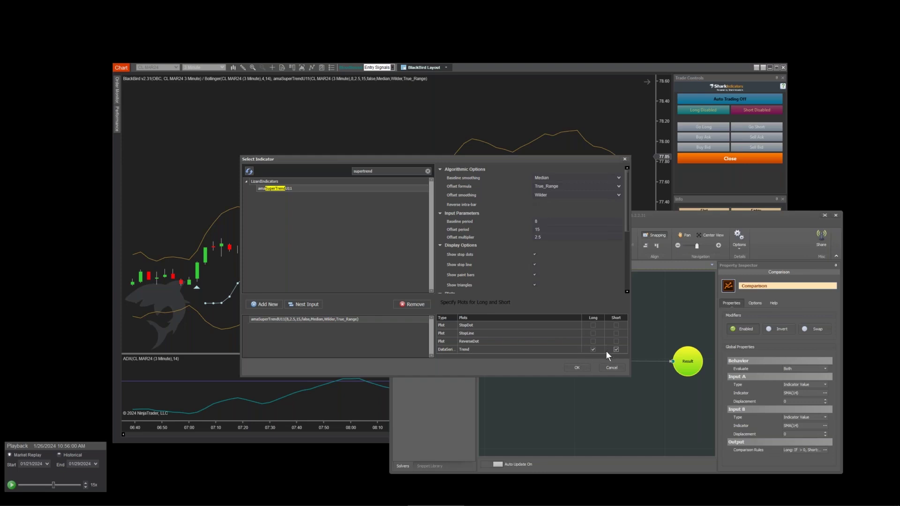
Compare against a Fixed Value of 0 for Input B and evaluate Long Only.
{"action": "left_click", "coordinate": [577, 368]}
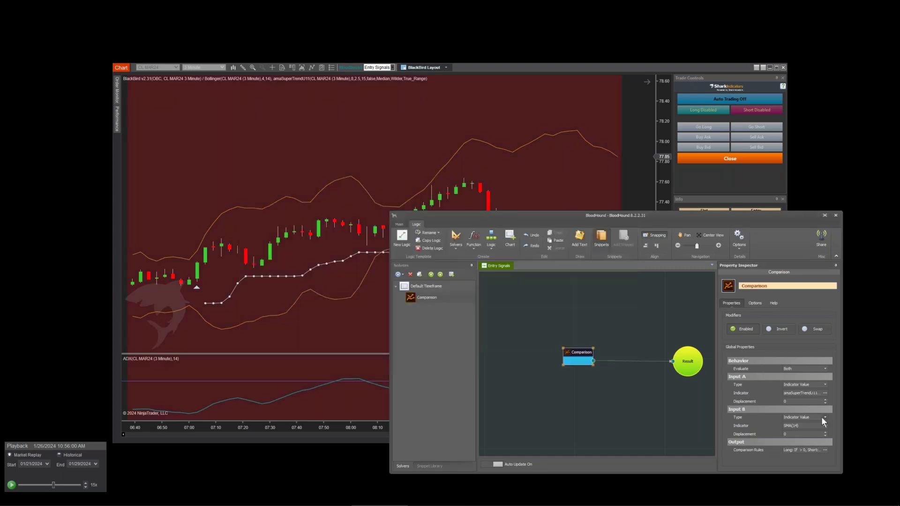
{"action": "left_click", "coordinate": [824, 416]}
{"action": "left_click", "coordinate": [798, 424]}
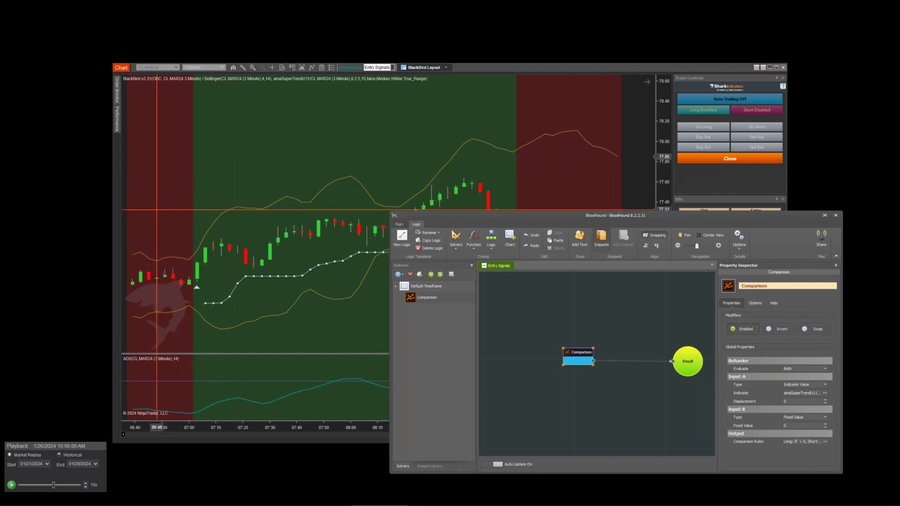
{"action": "left_click", "coordinate": [825, 368]}
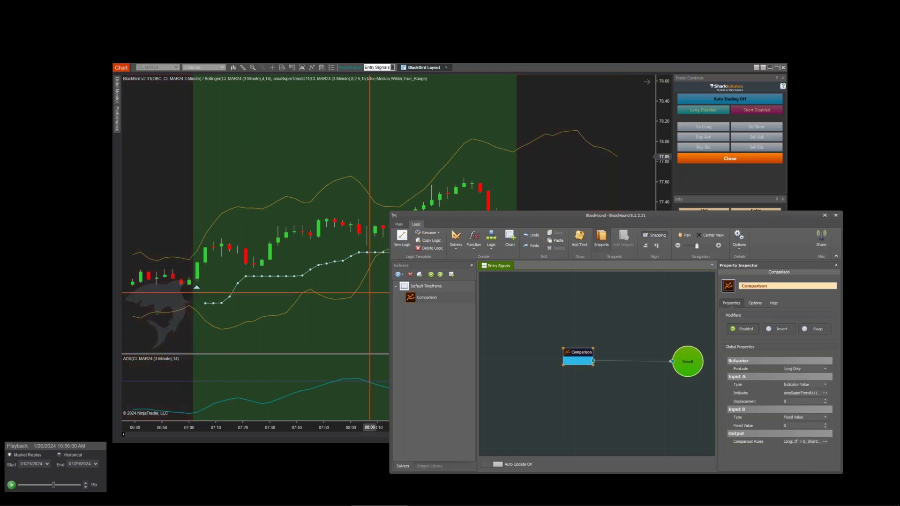
Inspect the ADX plot's level on the chart, then return to BloodHound.
{"action": "left_click", "coordinate": [207, 255]}
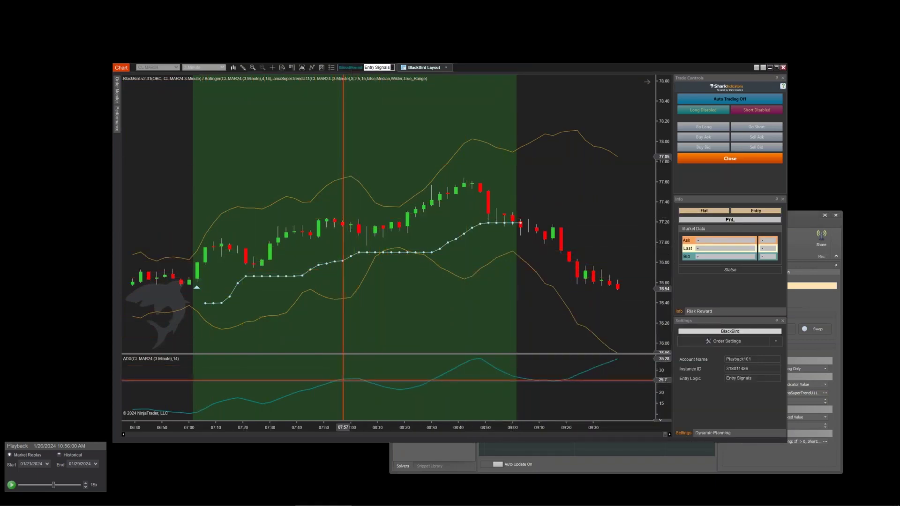
{"action": "left_click", "coordinate": [344, 379]}
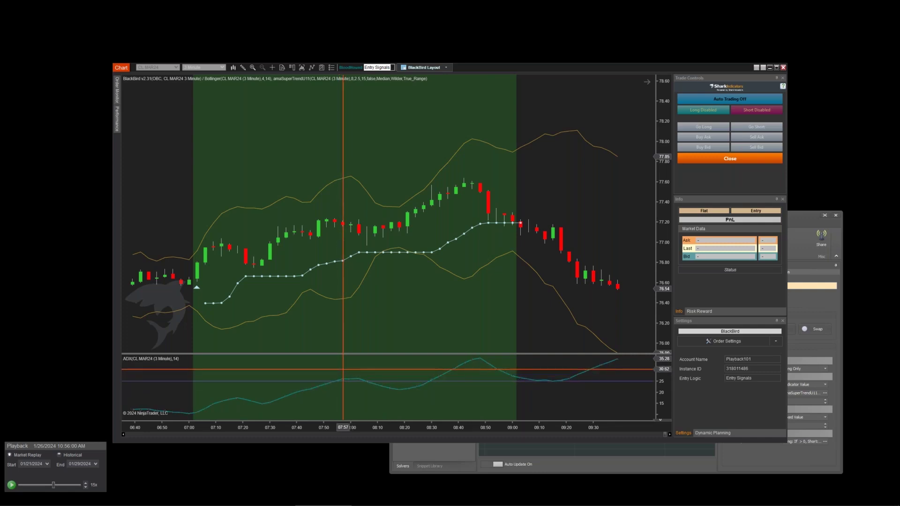
{"action": "left_click", "coordinate": [342, 373]}
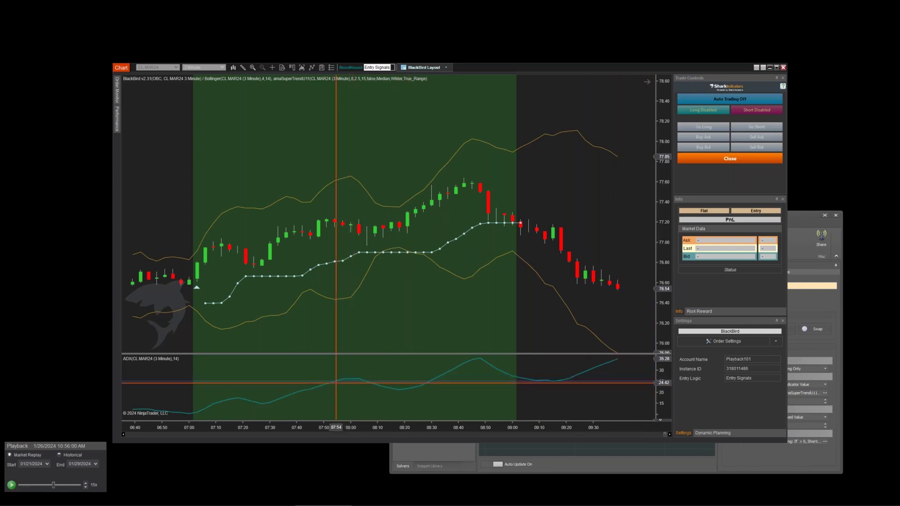
{"action": "left_click", "coordinate": [352, 67]}
Add a Threshold solver below Comparison, testing the ADX(14) indicator.
{"action": "left_click", "coordinate": [456, 241]}
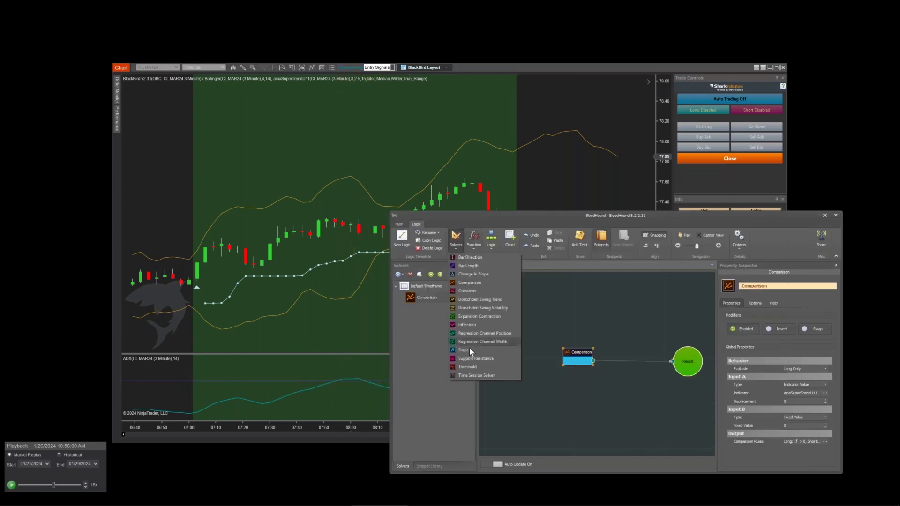
{"action": "left_click", "coordinate": [459, 366]}
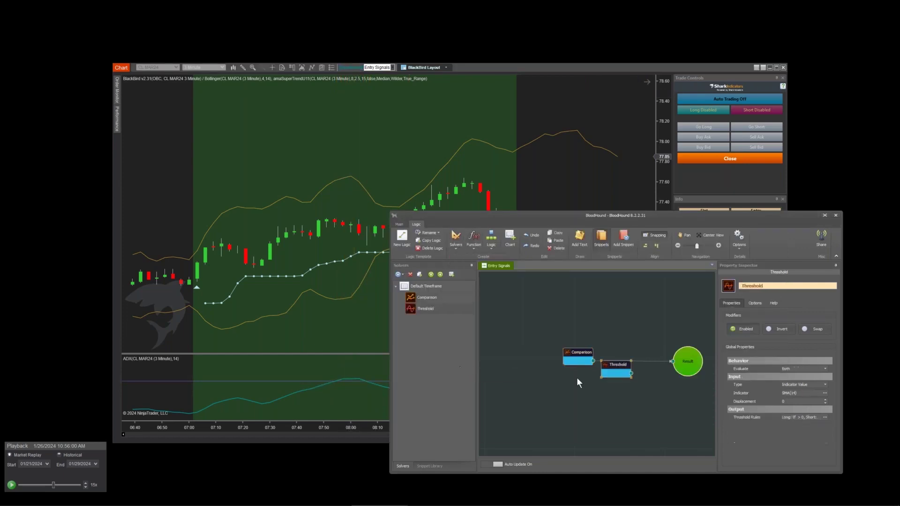
{"action": "mouse_move", "coordinate": [609, 370]}
{"action": "left_mouse_down"}
{"action": "mouse_move", "coordinate": [578, 398]}
{"action": "mouse_move", "coordinate": [671, 363]}
{"action": "left_mouse_up"}
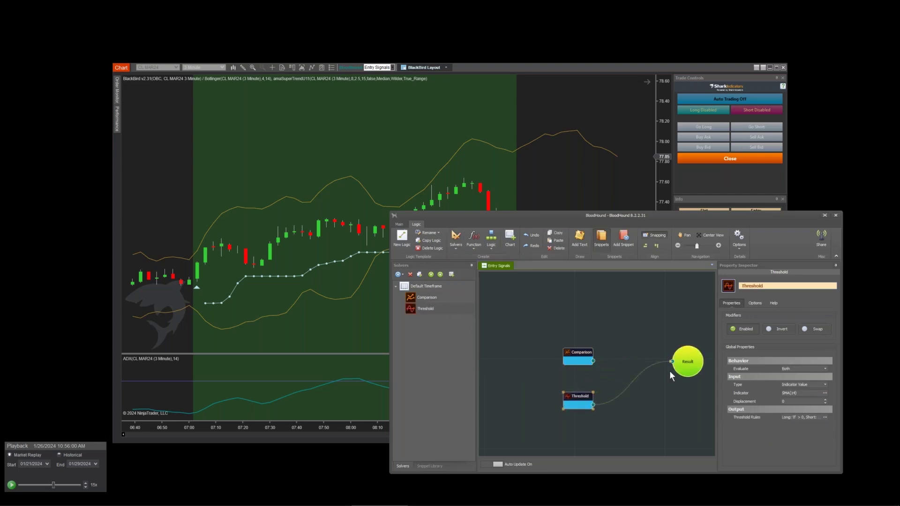
{"action": "left_click", "coordinate": [824, 392]}
{"action": "left_click", "coordinate": [260, 209]}
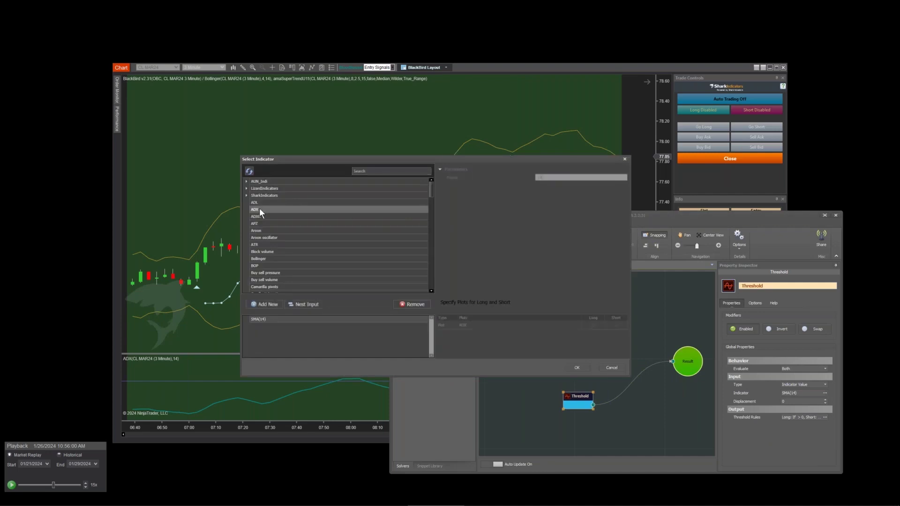
{"action": "left_click", "coordinate": [576, 369]}
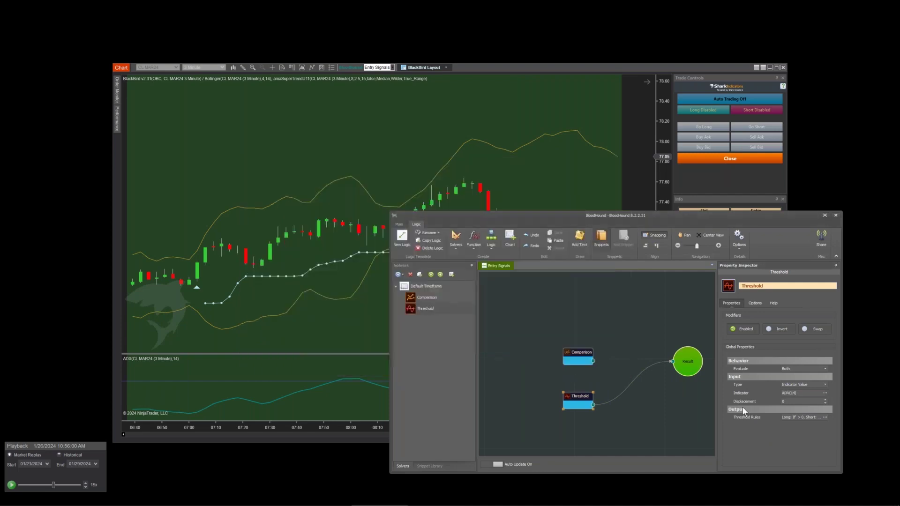
Set the threshold rules to Long when ADX > 25 and Short output 0.
{"action": "left_click", "coordinate": [825, 417]}
{"action": "left_click_drag", "start_coordinate": [419, 225], "coordinate": [384, 167]}
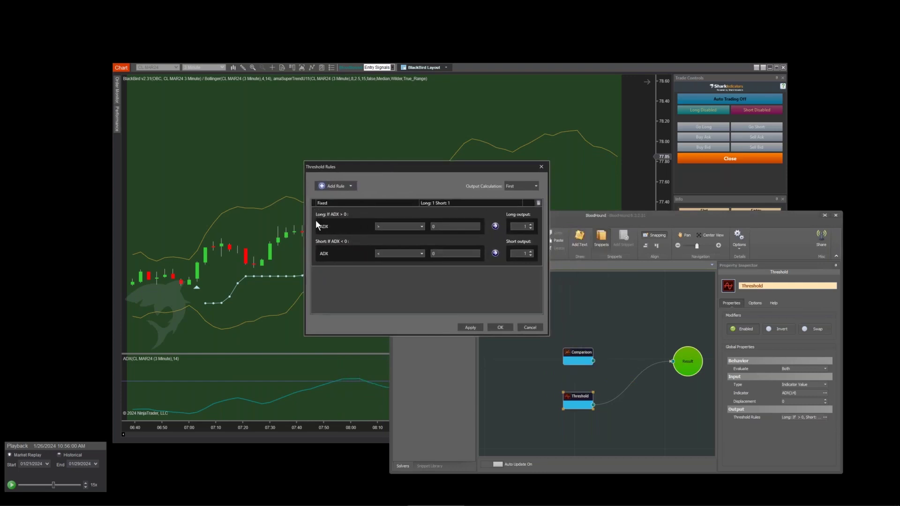
{"action": "left_click", "coordinate": [377, 229]}
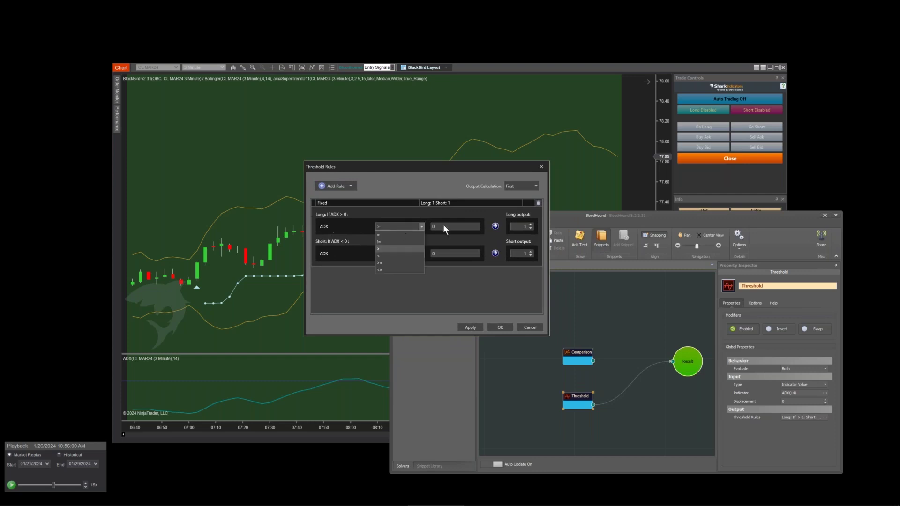
{"action": "left_click", "coordinate": [445, 226]}
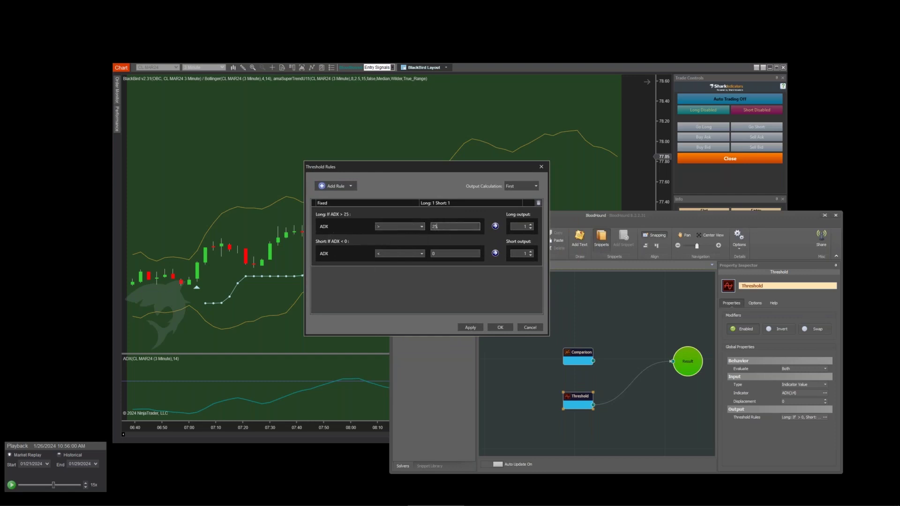
{"action": "left_click", "coordinate": [517, 226]}
{"action": "left_click", "coordinate": [521, 254]}
{"action": "type", "text": "0"}
{"action": "left_click", "coordinate": [505, 328]}
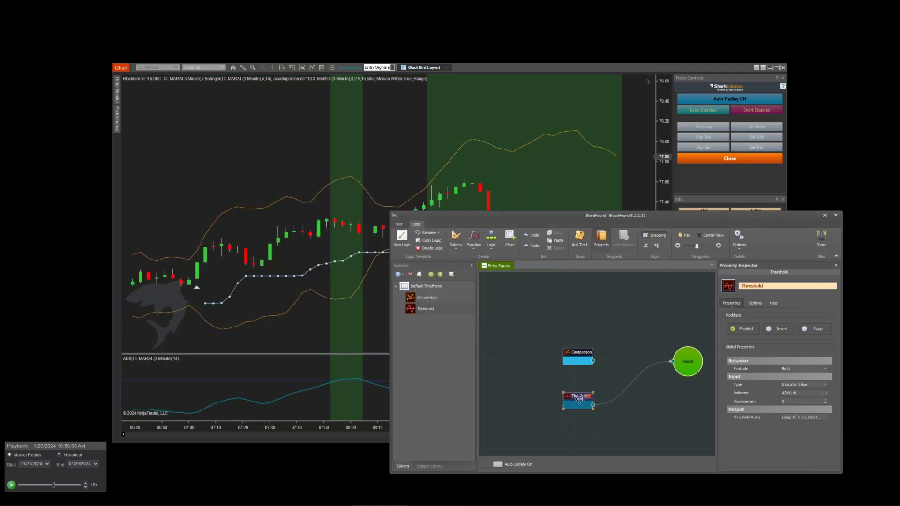
Nudge the Threshold node, then review the narrower green long zones where ADX exceeds 25.
{"action": "mouse_move", "coordinate": [588, 396]}
{"action": "left_mouse_down"}
{"action": "mouse_move", "coordinate": [609, 390]}
{"action": "mouse_move", "coordinate": [579, 385]}
{"action": "mouse_move", "coordinate": [604, 392]}
{"action": "mouse_move", "coordinate": [592, 392]}
{"action": "left_mouse_up"}
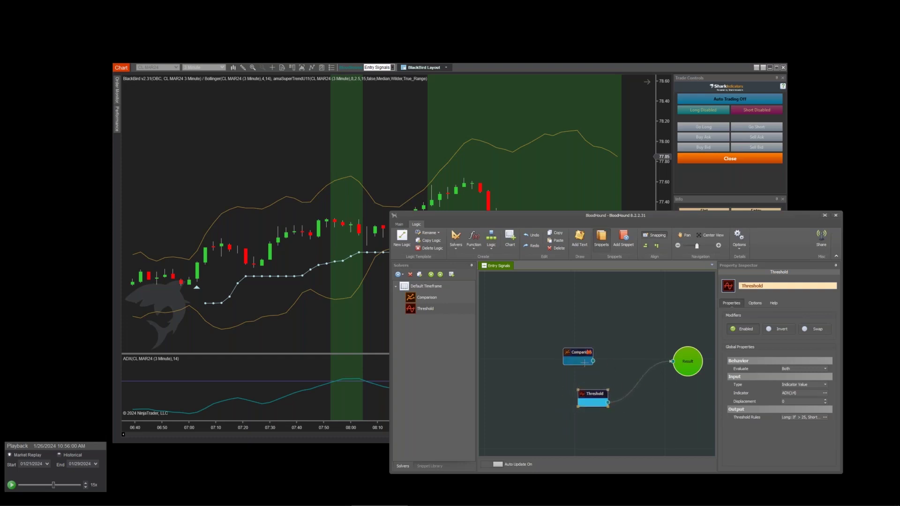
{"action": "mouse_move", "coordinate": [594, 382]}
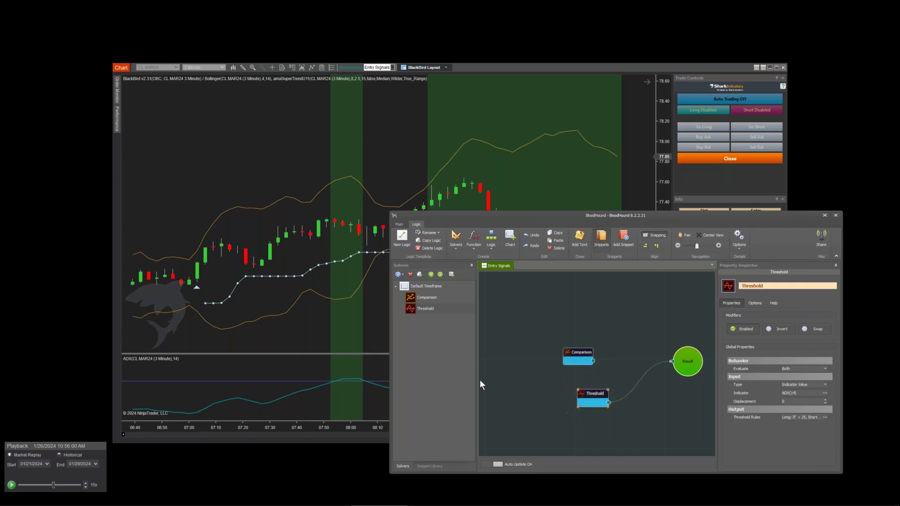
{"action": "left_click", "coordinate": [324, 141]}
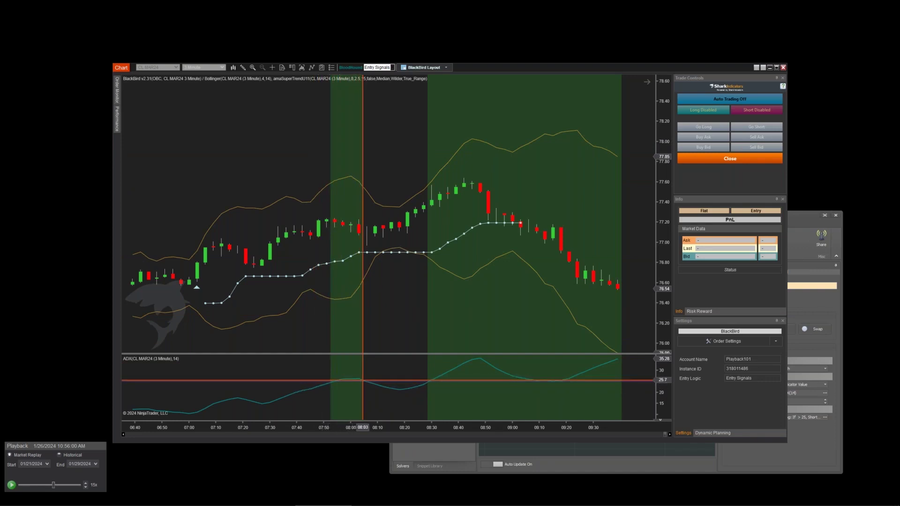
{"action": "left_click", "coordinate": [350, 68]}
Add an And node and wire the Threshold output into it.
{"action": "left_click", "coordinate": [561, 354]}
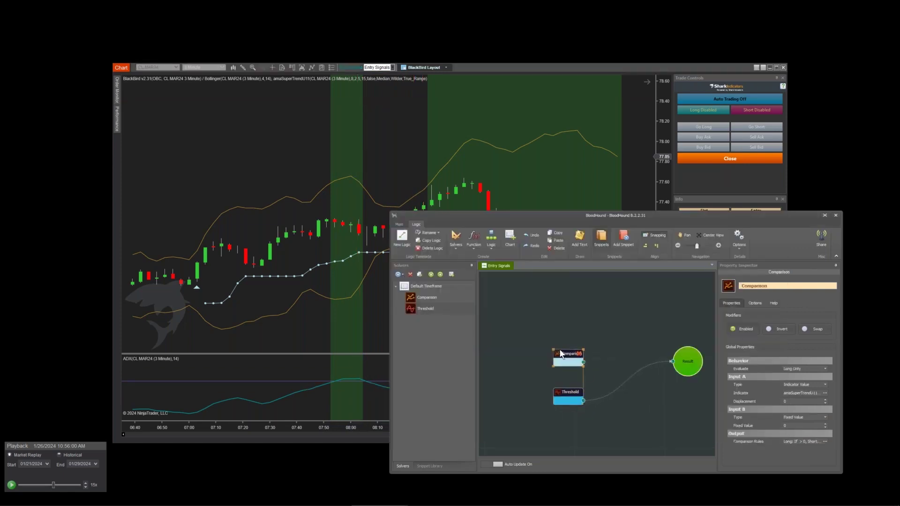
{"action": "left_click", "coordinate": [491, 238]}
{"action": "left_click", "coordinate": [504, 258]}
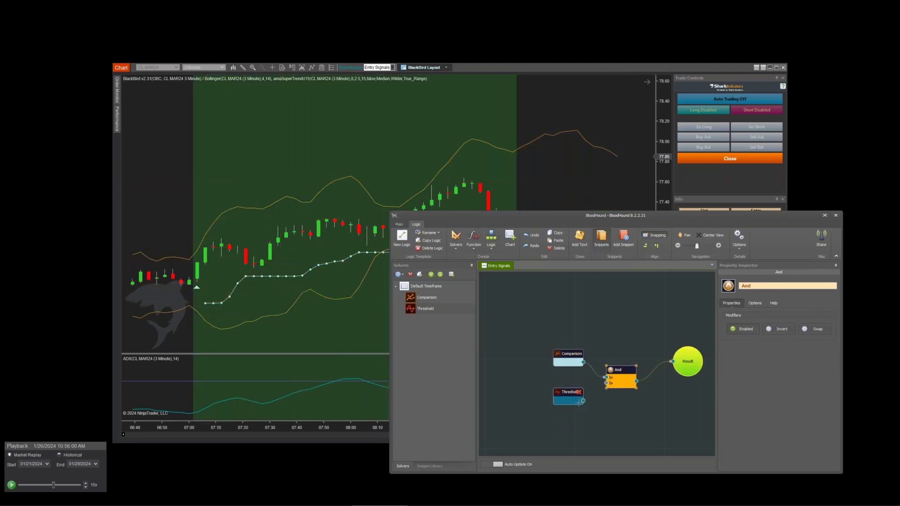
{"action": "left_click_drag", "start_coordinate": [593, 388], "coordinate": [606, 382]}
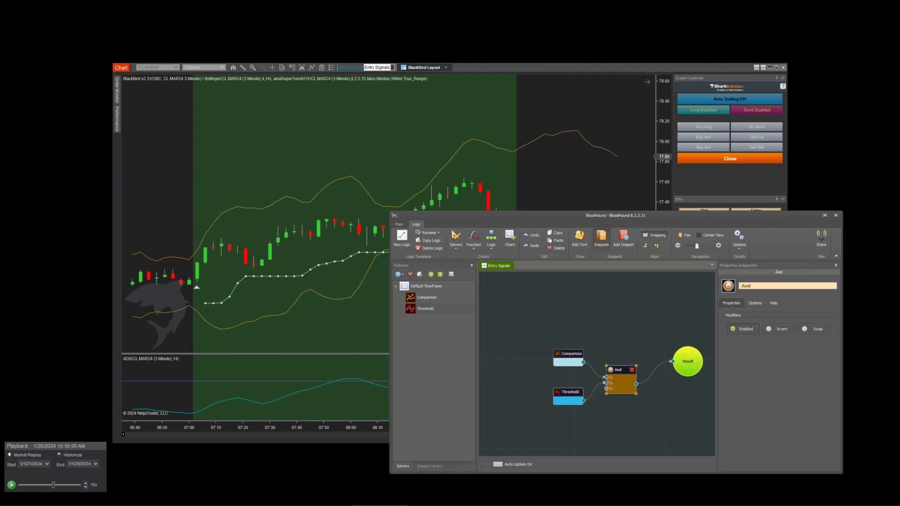
Review the Comparison and Threshold nodes, then check the chart's two remaining green zones.
{"action": "left_click", "coordinate": [565, 392]}
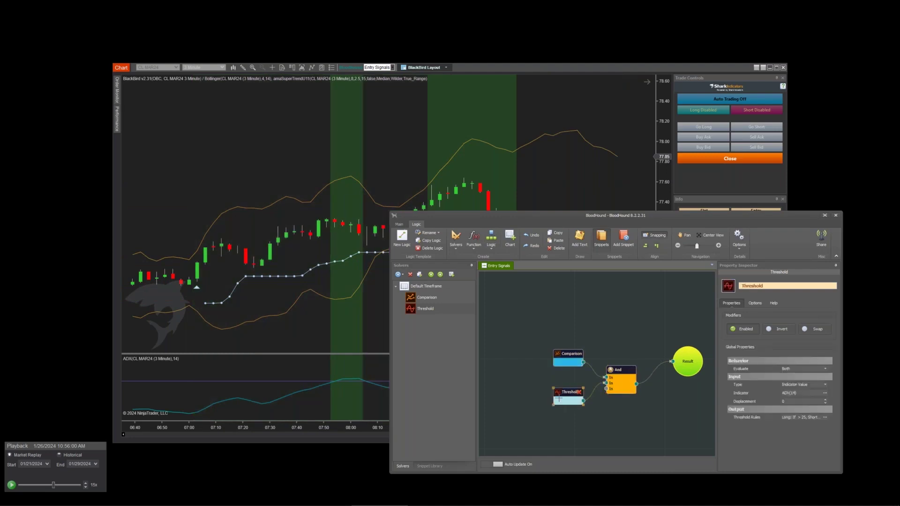
{"action": "left_click", "coordinate": [574, 352]}
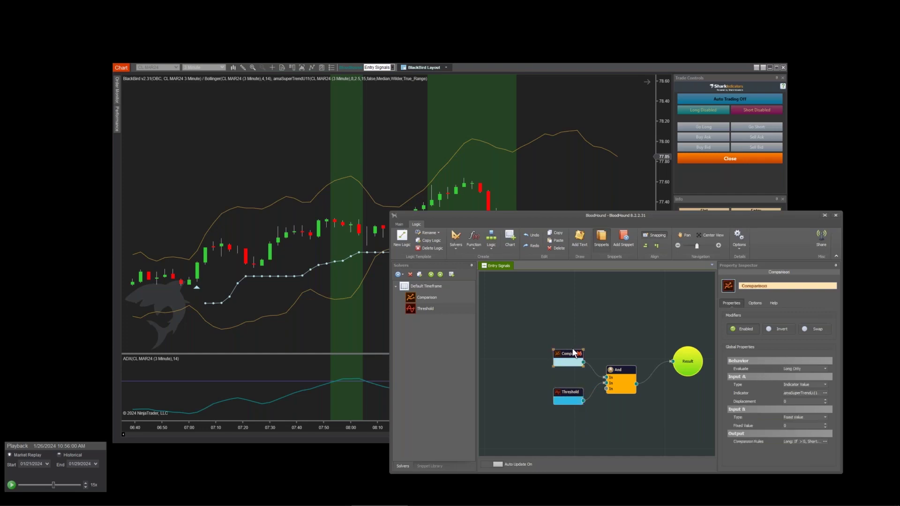
{"action": "left_click", "coordinate": [566, 394]}
{"action": "left_click", "coordinate": [561, 350]}
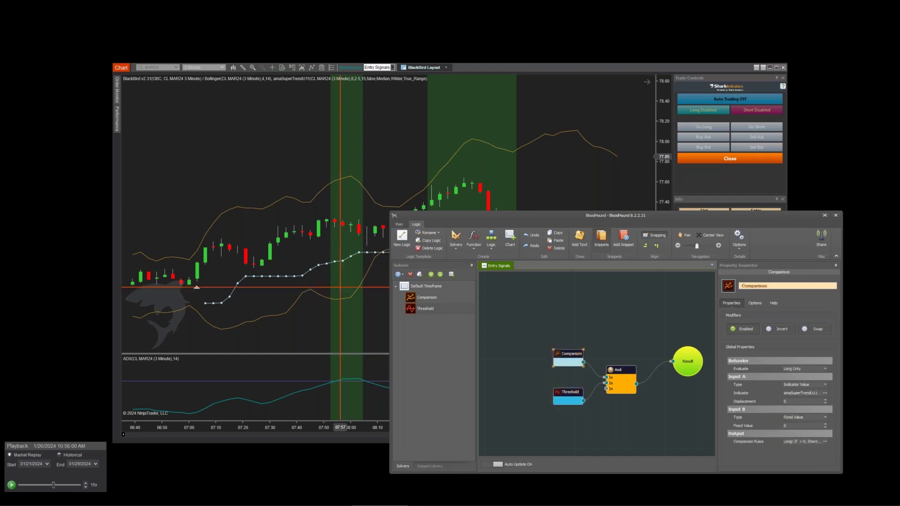
{"action": "left_click", "coordinate": [334, 211]}
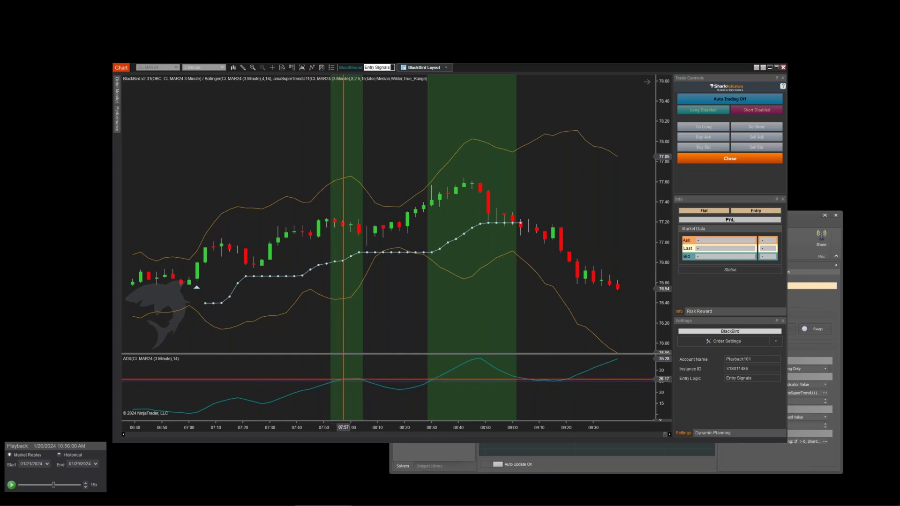
{"action": "left_click", "coordinate": [353, 69]}
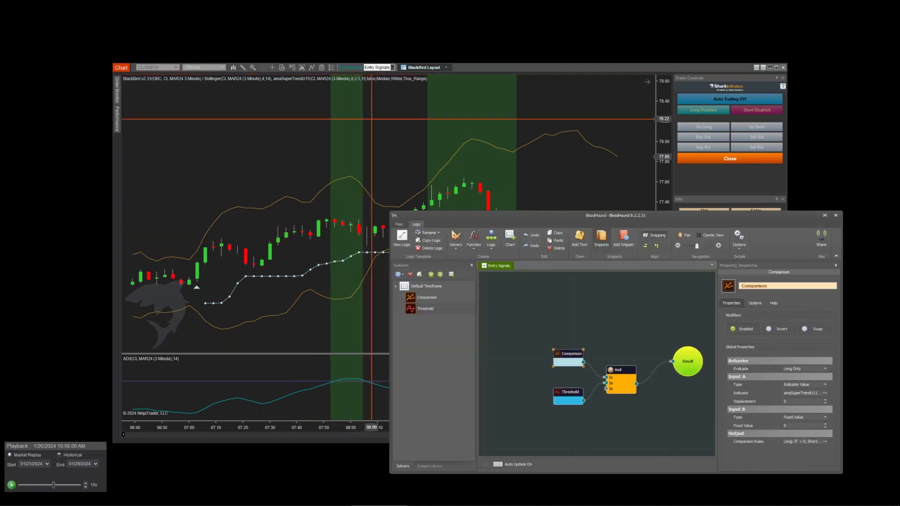
Insert a Signal Counter below the And node, fed by the Threshold output, then check the chart.
{"action": "left_click_drag", "start_coordinate": [568, 396], "coordinate": [504, 412]}
{"action": "left_click", "coordinate": [468, 245]}
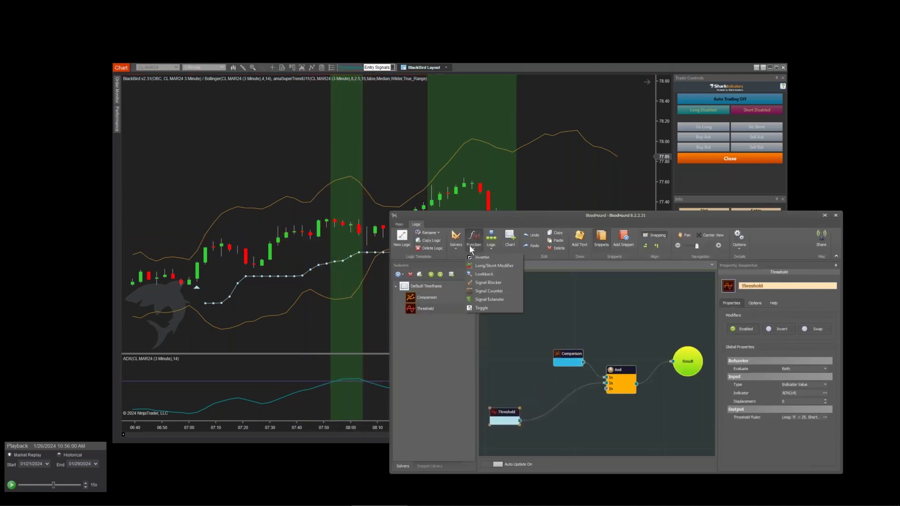
{"action": "left_click", "coordinate": [491, 290]}
{"action": "left_click_drag", "start_coordinate": [605, 368], "coordinate": [565, 414]}
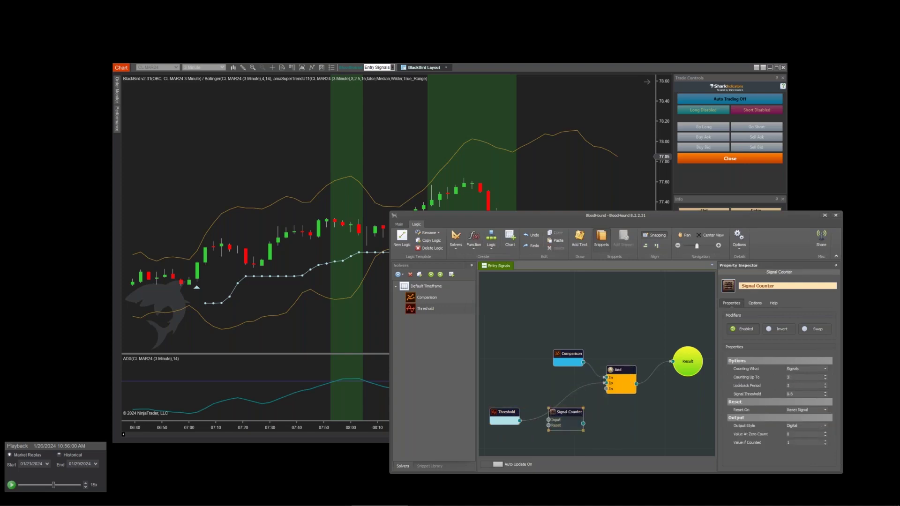
{"action": "left_click_drag", "start_coordinate": [520, 420], "coordinate": [564, 398]}
{"action": "left_click", "coordinate": [331, 206]}
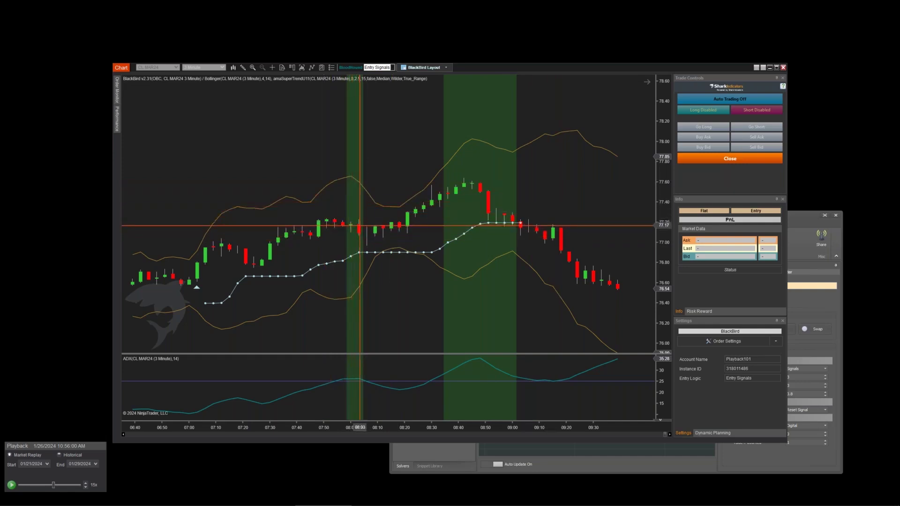
Shift the nodes left and add a Signal Blocker with Block Signals For set to 50.
{"action": "left_click", "coordinate": [352, 68]}
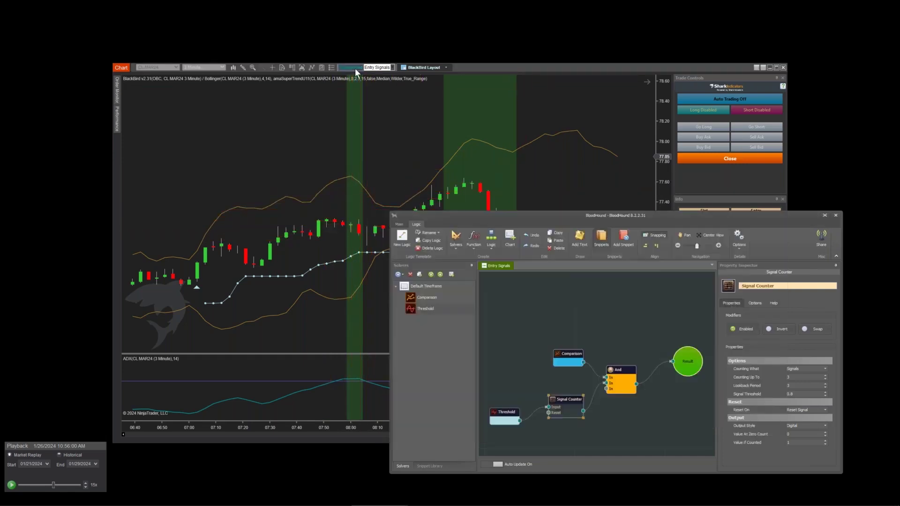
{"action": "left_click_drag", "start_coordinate": [485, 327], "coordinate": [649, 426]}
{"action": "left_click_drag", "start_coordinate": [620, 384], "coordinate": [581, 396]}
{"action": "left_click", "coordinate": [468, 239]}
{"action": "left_click", "coordinate": [479, 283]}
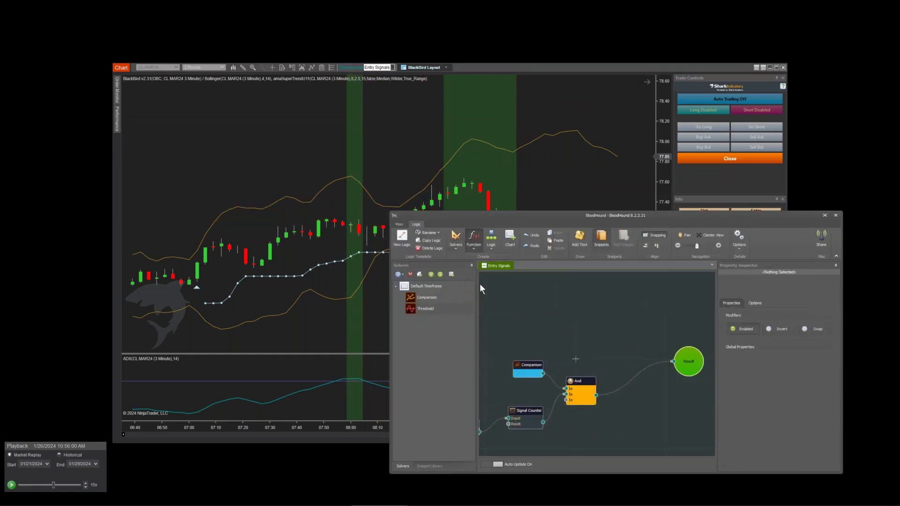
{"action": "type", "text": "0"}
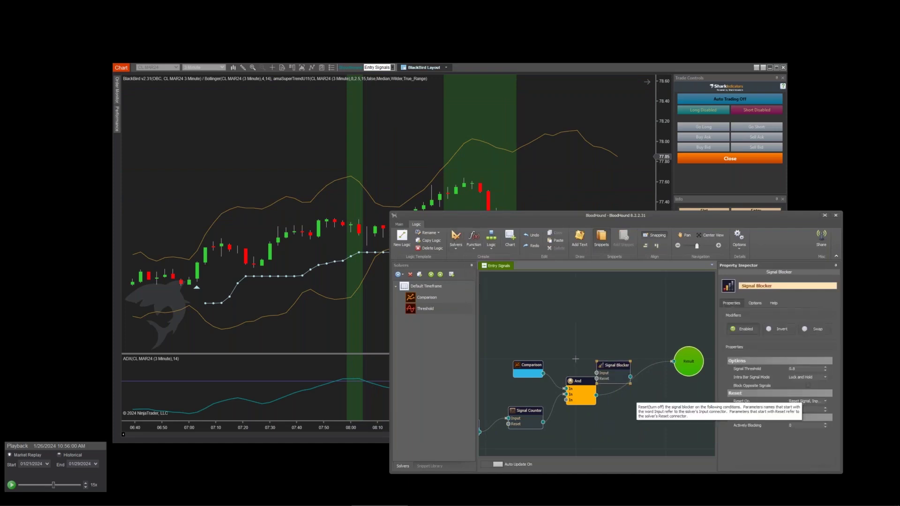
{"action": "left_click_drag", "start_coordinate": [616, 365], "coordinate": [637, 364]}
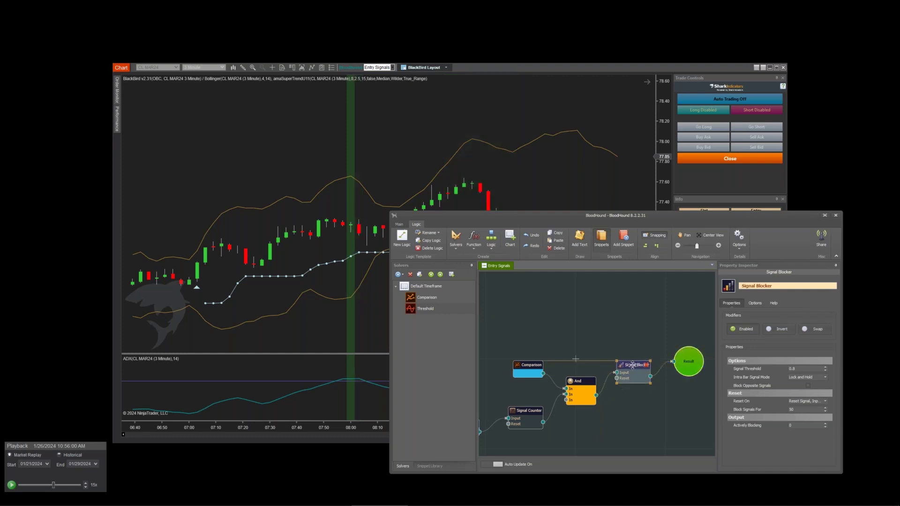
Review the single remaining green zone near 08:00, then close the logic editor.
{"action": "left_click", "coordinate": [352, 147]}
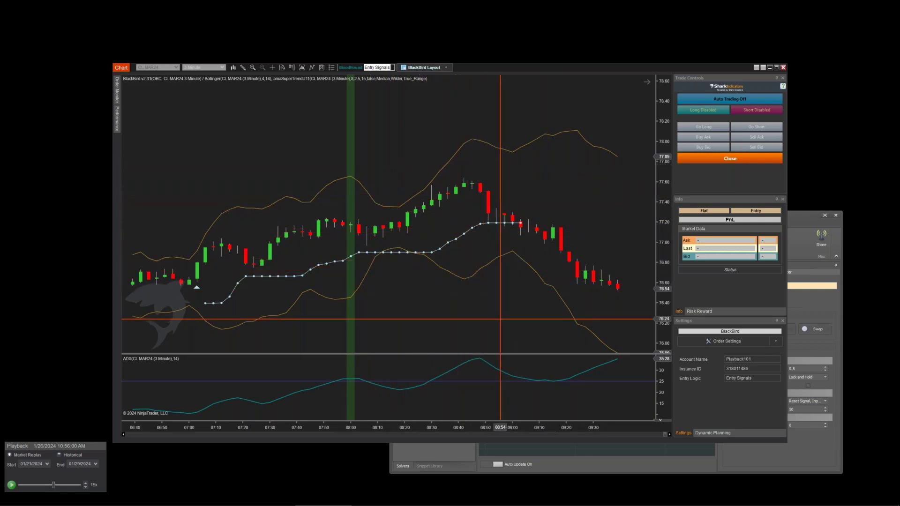
{"action": "left_click", "coordinate": [742, 455]}
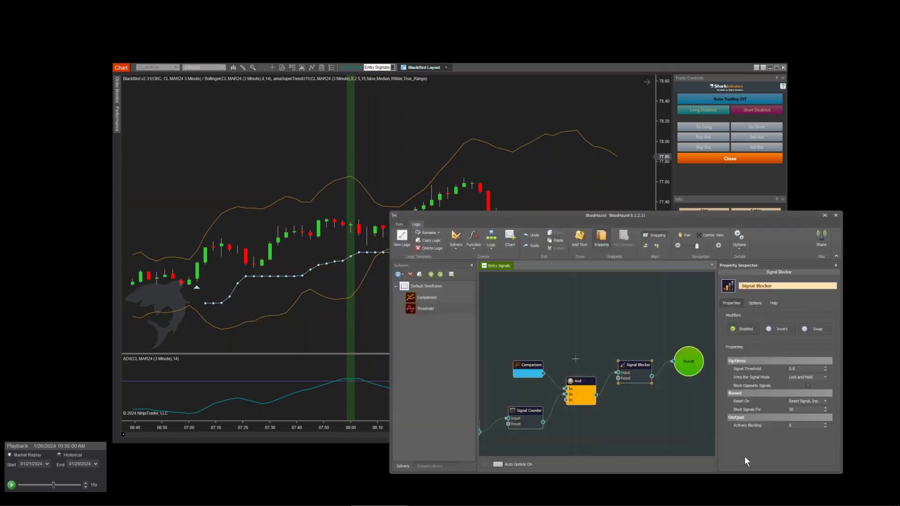
{"action": "left_click_drag", "start_coordinate": [551, 331], "coordinate": [554, 310]}
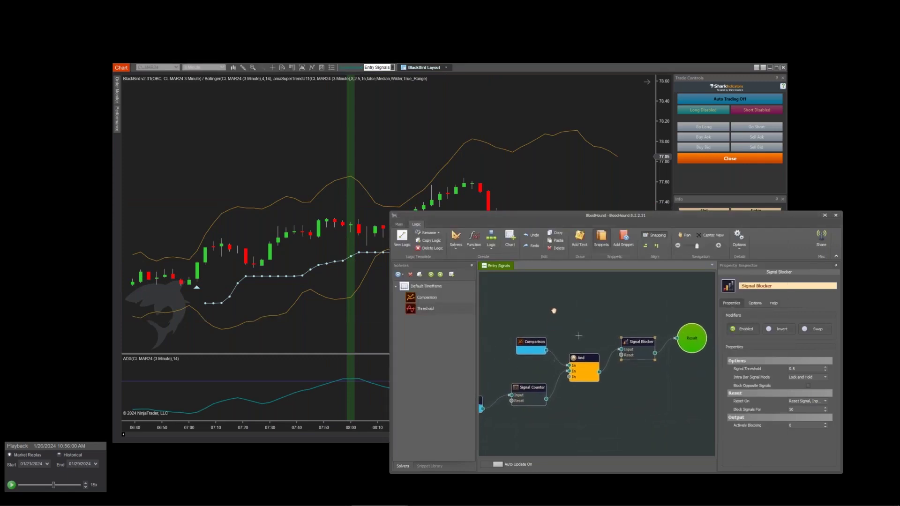
{"action": "left_click", "coordinate": [836, 215]}
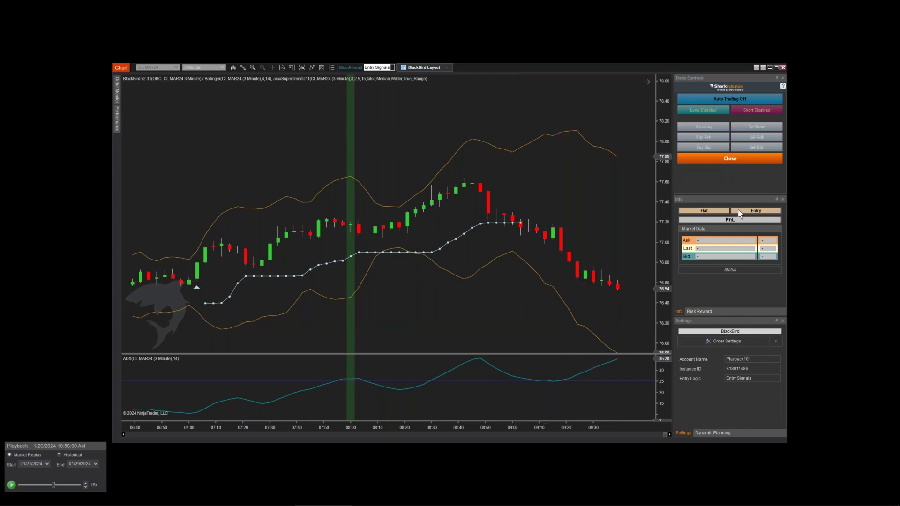
Check the Go Long trade control and open BlackBird's Order Settings.
{"action": "left_click", "coordinate": [716, 127]}
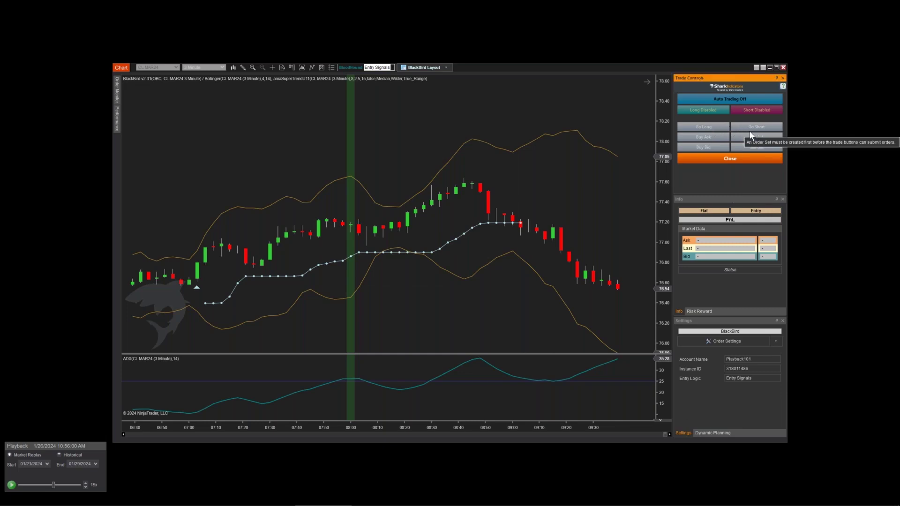
{"action": "left_click", "coordinate": [725, 341]}
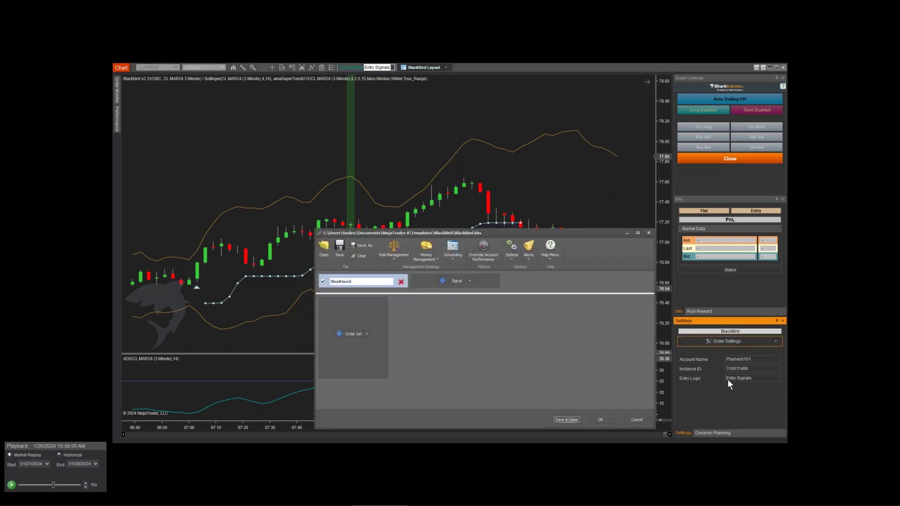
Create Order Set A with a Market Entry and a quantity of 1.
{"action": "mouse_move", "coordinate": [468, 232]}
{"action": "left_mouse_down"}
{"action": "mouse_move", "coordinate": [457, 227]}
{"action": "mouse_move", "coordinate": [481, 237]}
{"action": "left_mouse_up"}
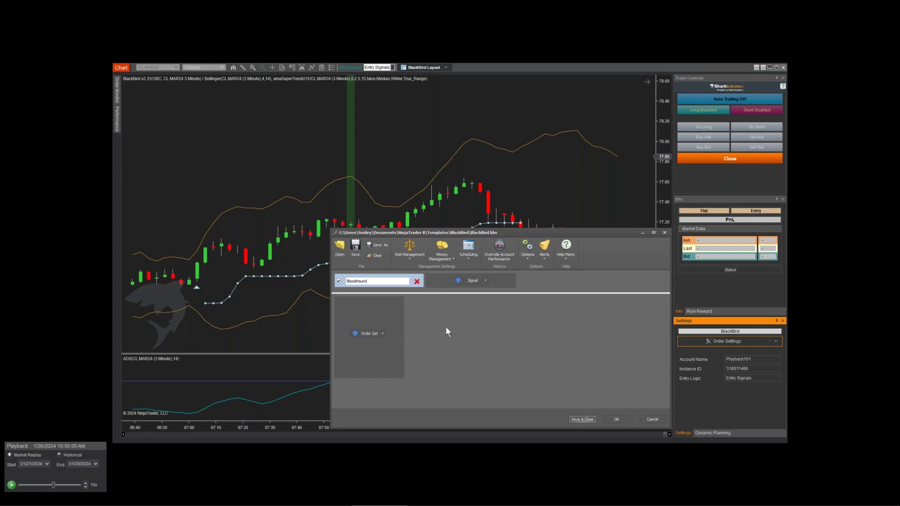
{"action": "left_click", "coordinate": [375, 334]}
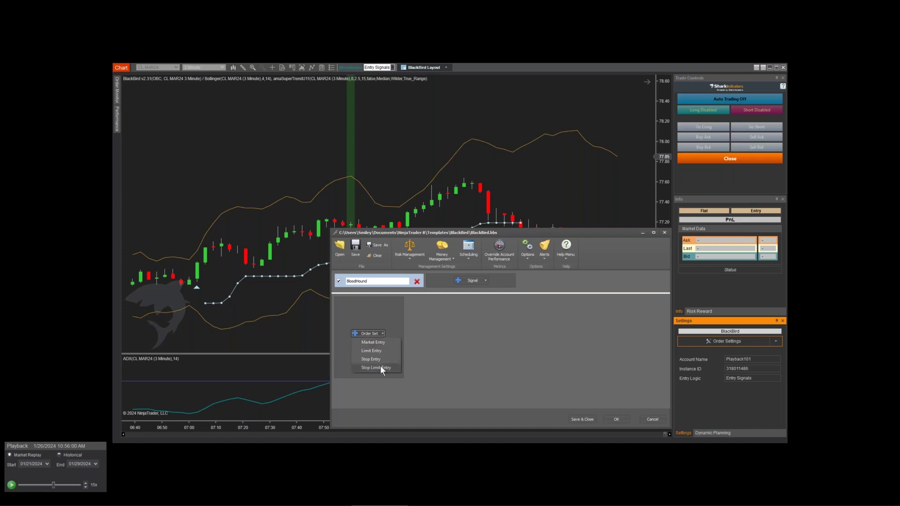
{"action": "left_click", "coordinate": [387, 342]}
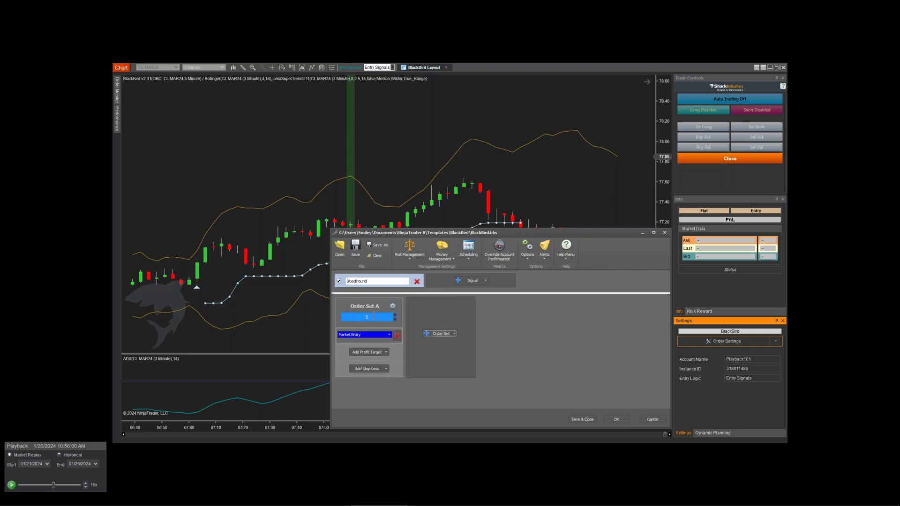
{"action": "left_click", "coordinate": [367, 316]}
Reposition the order settings dialog and leave Order Set A with its single 1-contract Market Entry.
{"action": "left_click_drag", "start_coordinate": [538, 235], "coordinate": [278, 238]}
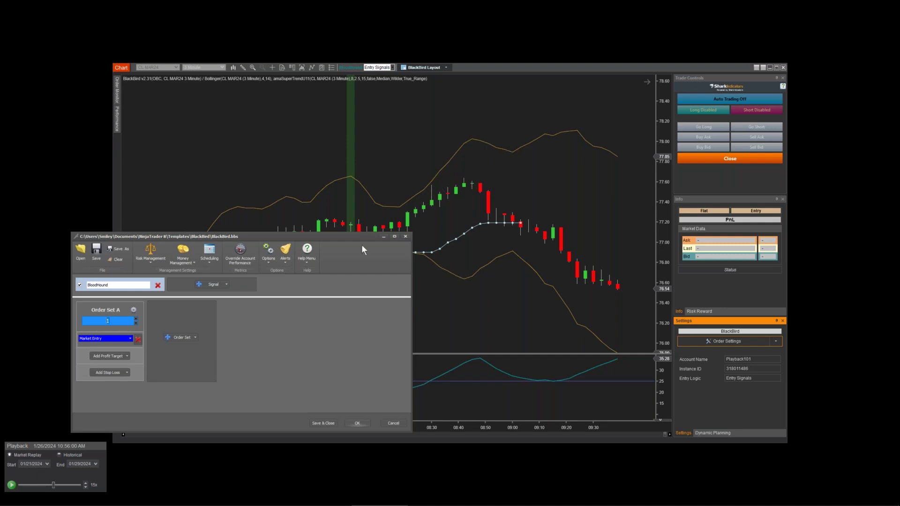
{"action": "left_click_drag", "start_coordinate": [338, 236], "coordinate": [665, 232]}
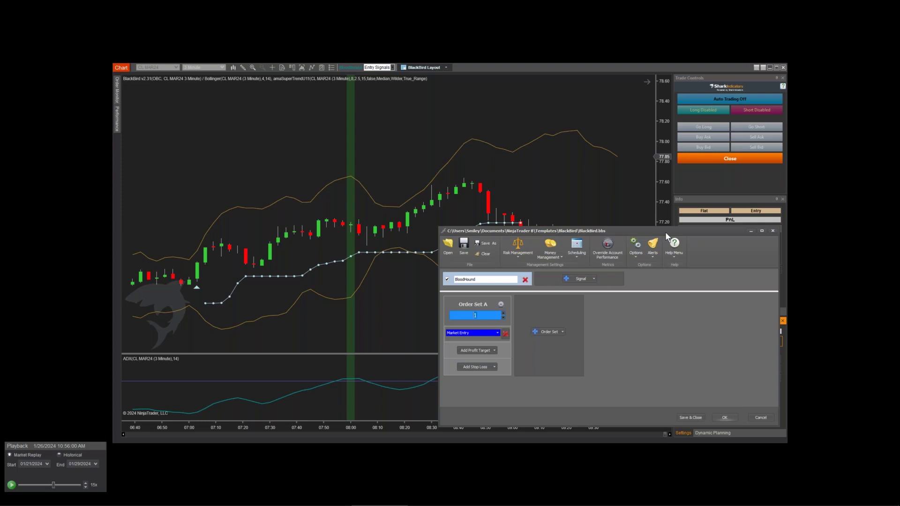
{"action": "left_click", "coordinate": [552, 333]}
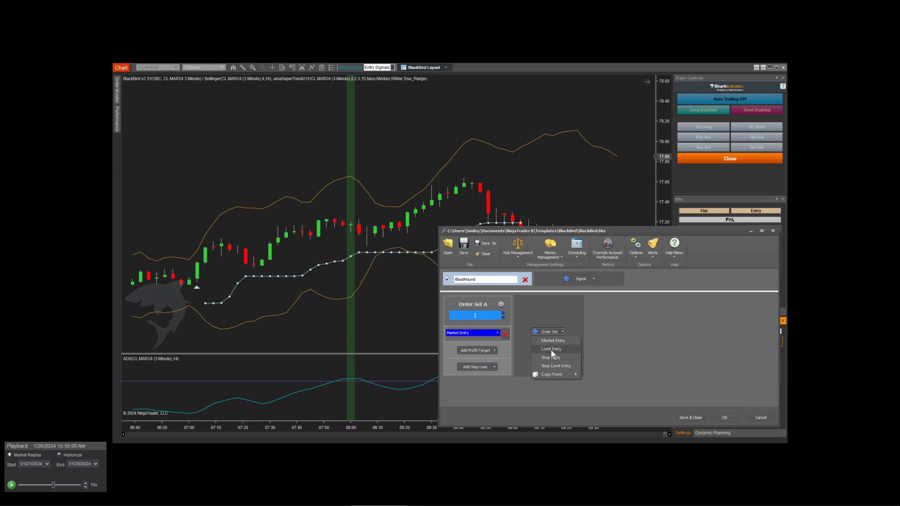
{"action": "left_click", "coordinate": [616, 325]}
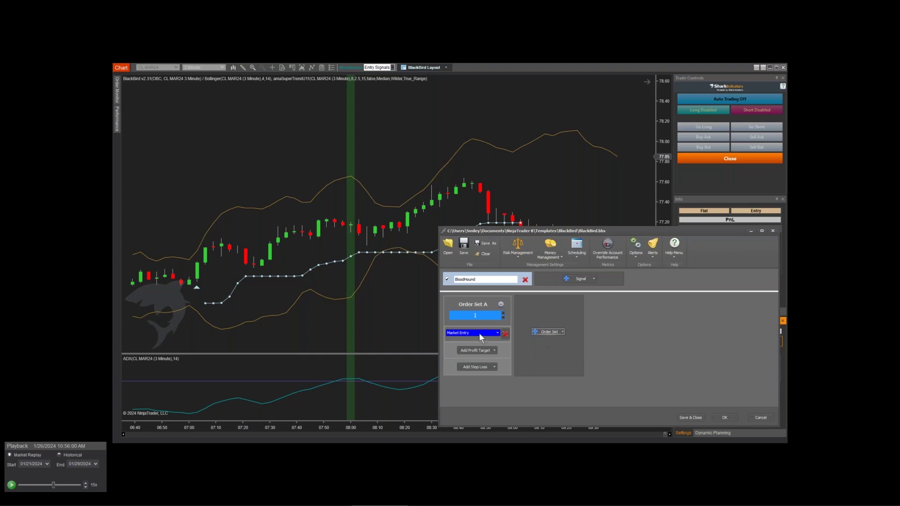
{"action": "left_click", "coordinate": [556, 333]}
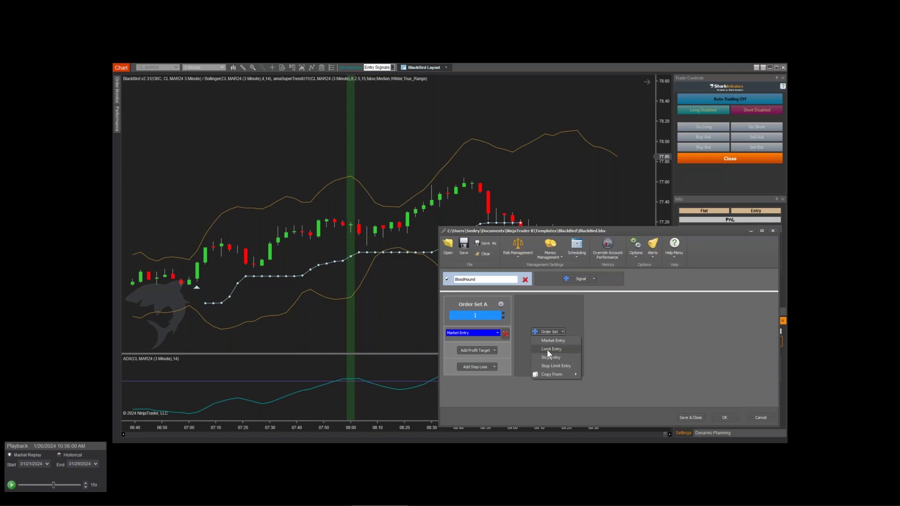
{"action": "left_click", "coordinate": [618, 324]}
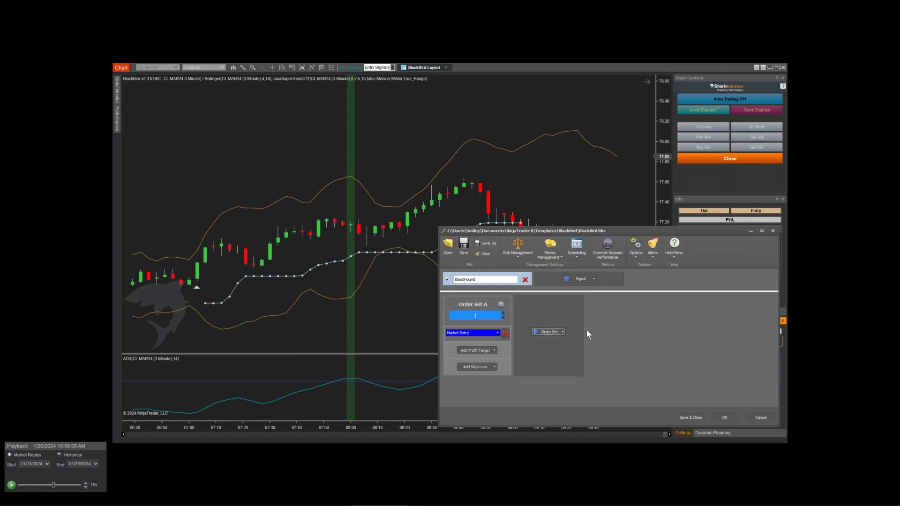
{"action": "left_click", "coordinate": [475, 350]}
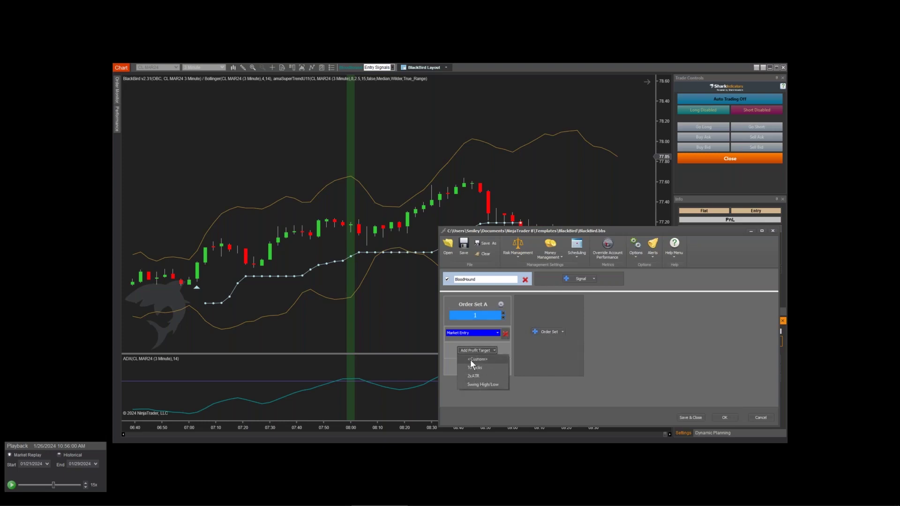
Add a custom profit target to Order Set A placed at an indicator value.
{"action": "left_click", "coordinate": [484, 360]}
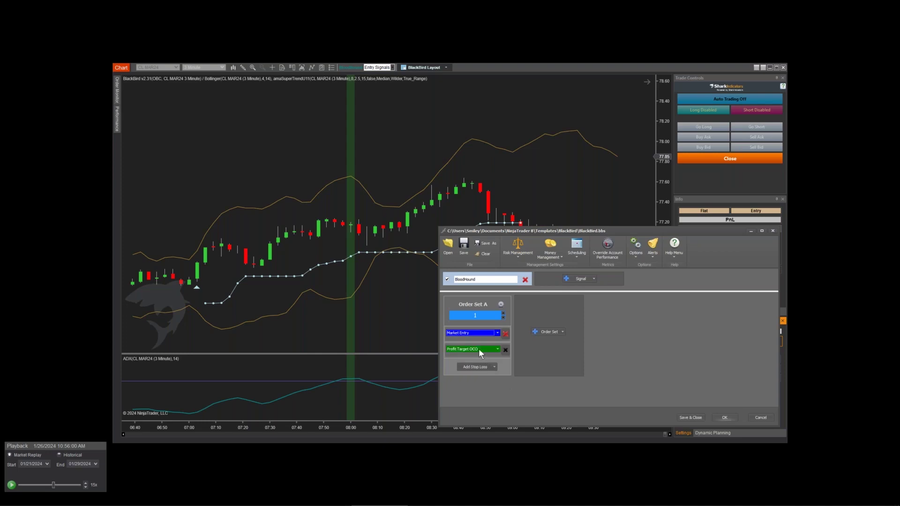
{"action": "left_click", "coordinate": [479, 348]}
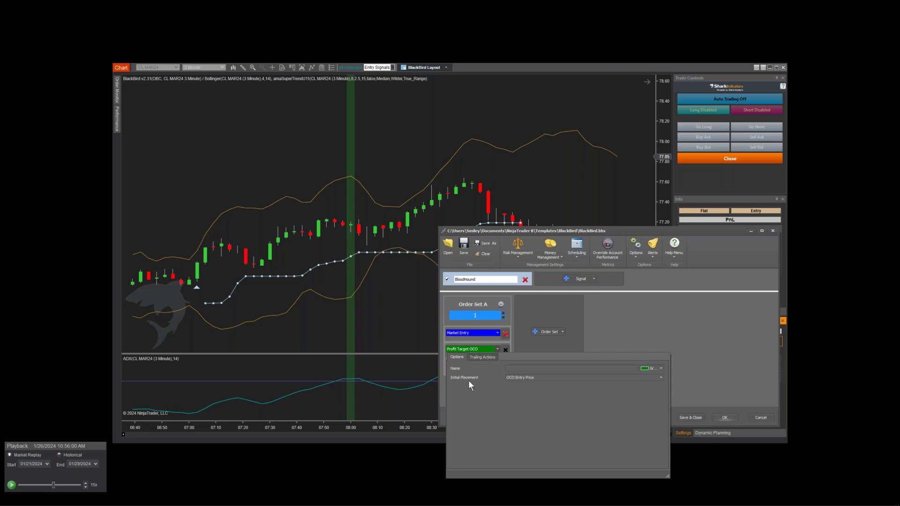
{"action": "left_click", "coordinate": [532, 377]}
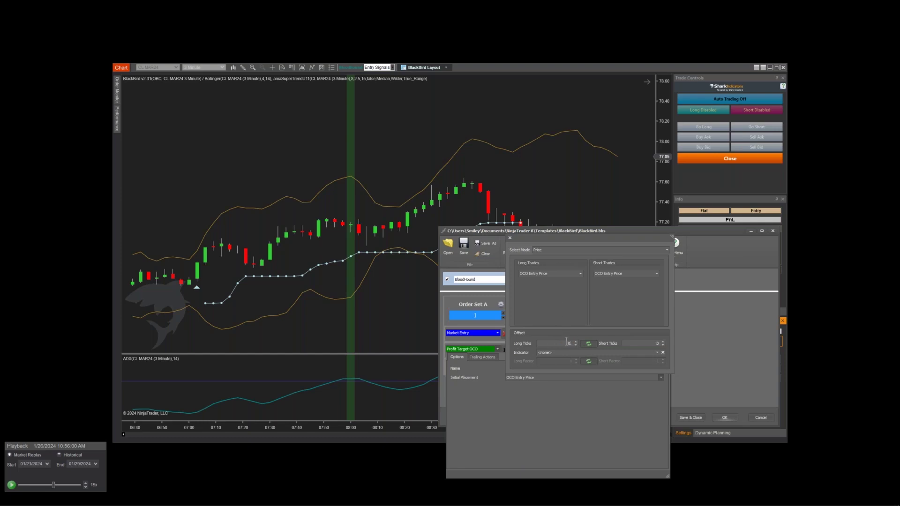
{"action": "left_click", "coordinate": [549, 251]}
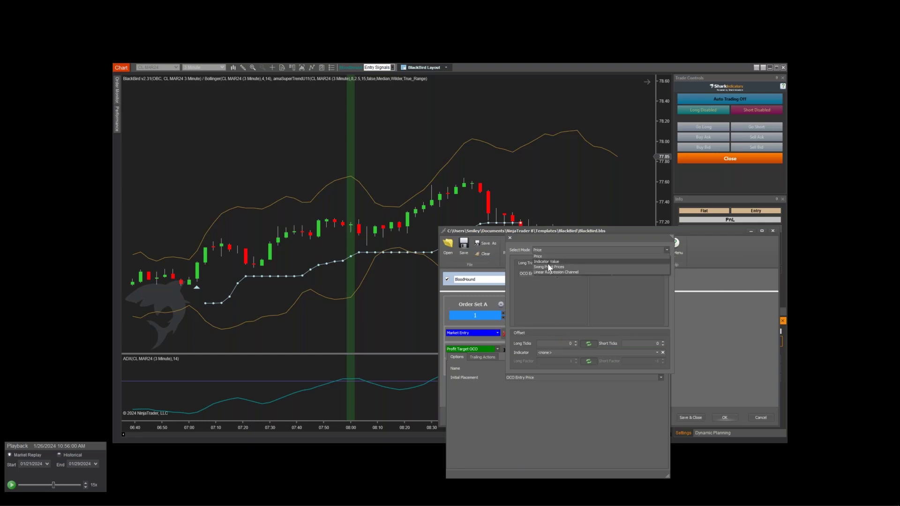
{"action": "left_click", "coordinate": [543, 262]}
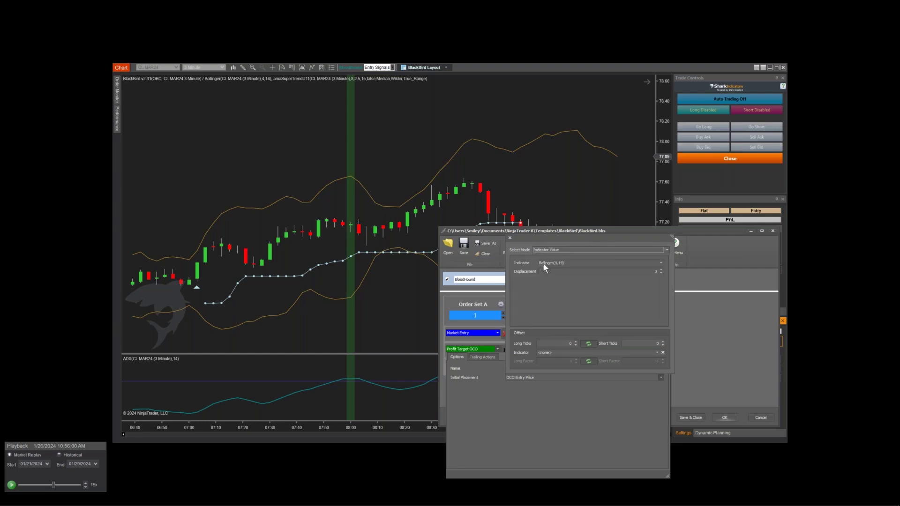
Base the profit target on Bollinger(4,14), using the upper band for longs, and apply it.
{"action": "left_click", "coordinate": [551, 263]}
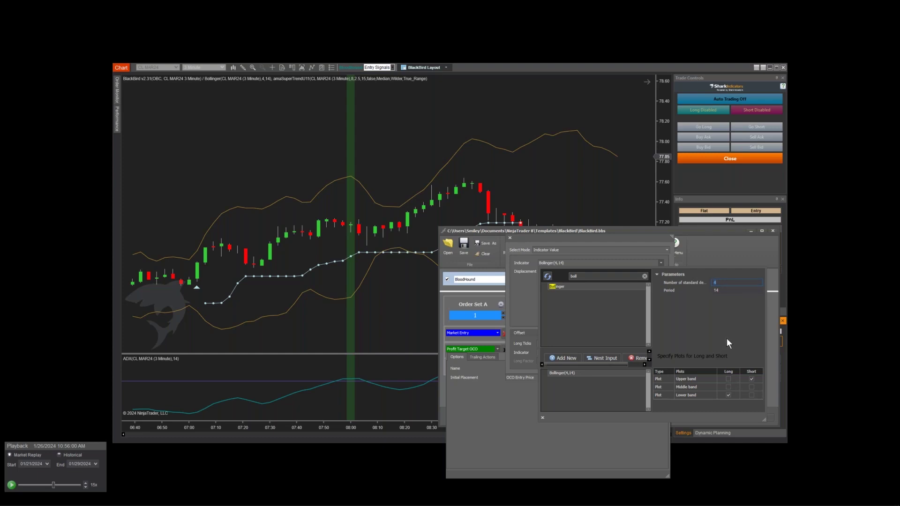
{"action": "left_click", "coordinate": [644, 276]}
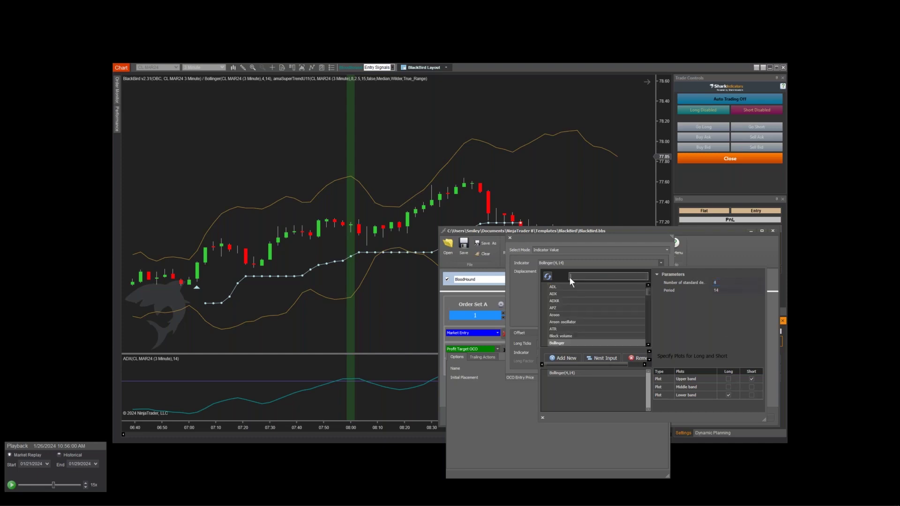
{"action": "scroll", "coordinate": [578, 316], "scroll_direction": "down", "scroll_amount": 12}
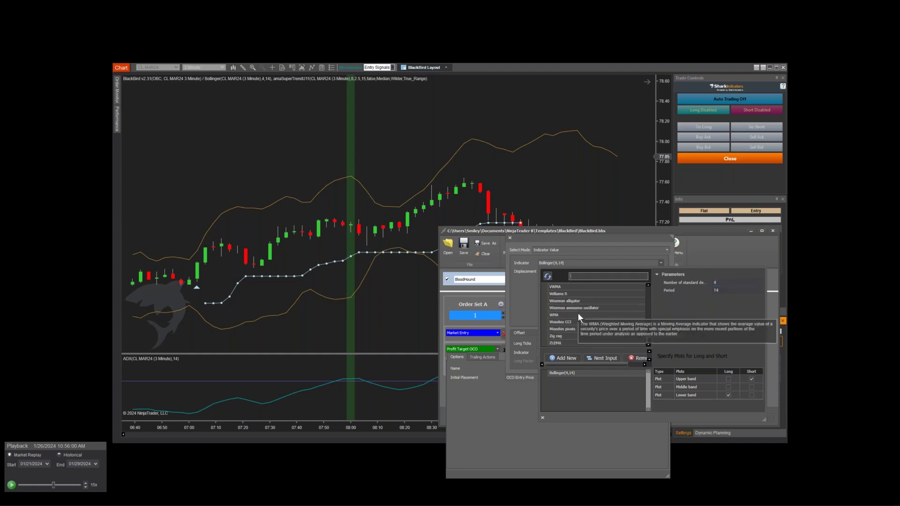
{"action": "scroll", "coordinate": [582, 311], "scroll_direction": "up", "scroll_amount": 10}
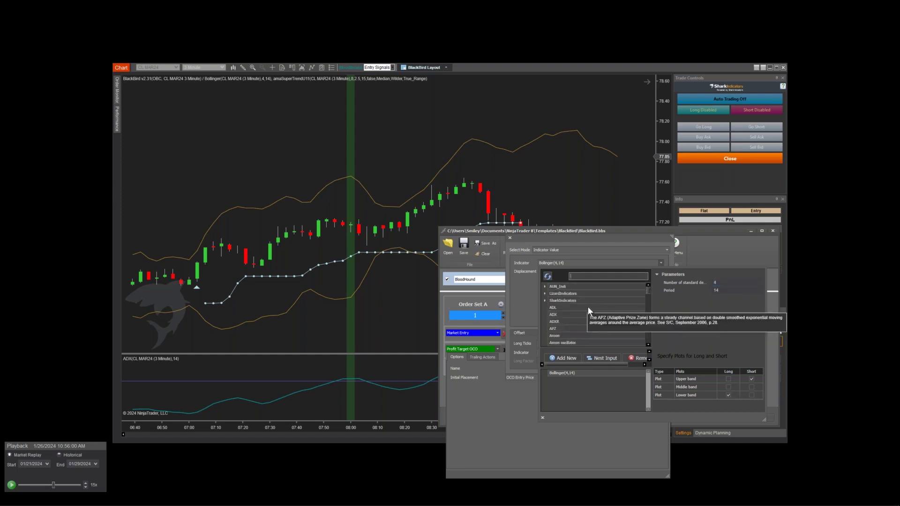
{"action": "scroll", "coordinate": [590, 305], "scroll_direction": "down", "scroll_amount": 10}
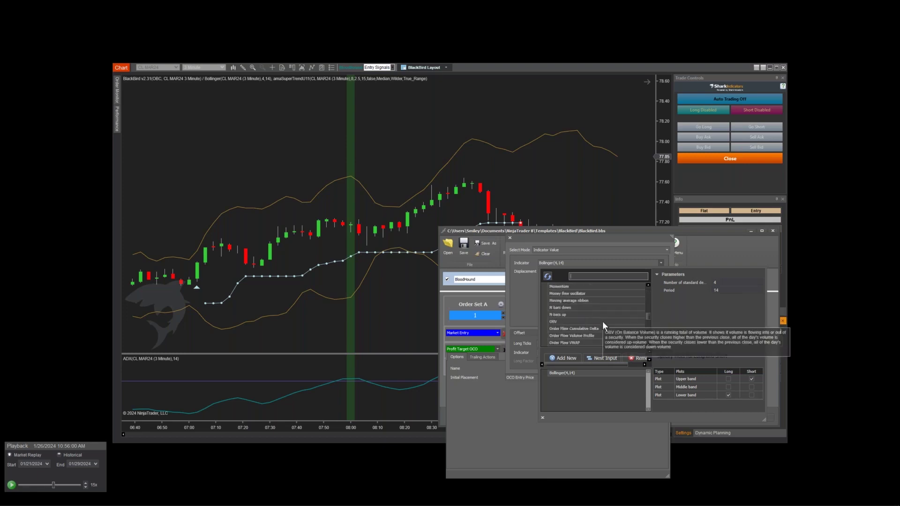
{"action": "scroll", "coordinate": [609, 321], "scroll_direction": "up", "scroll_amount": 5}
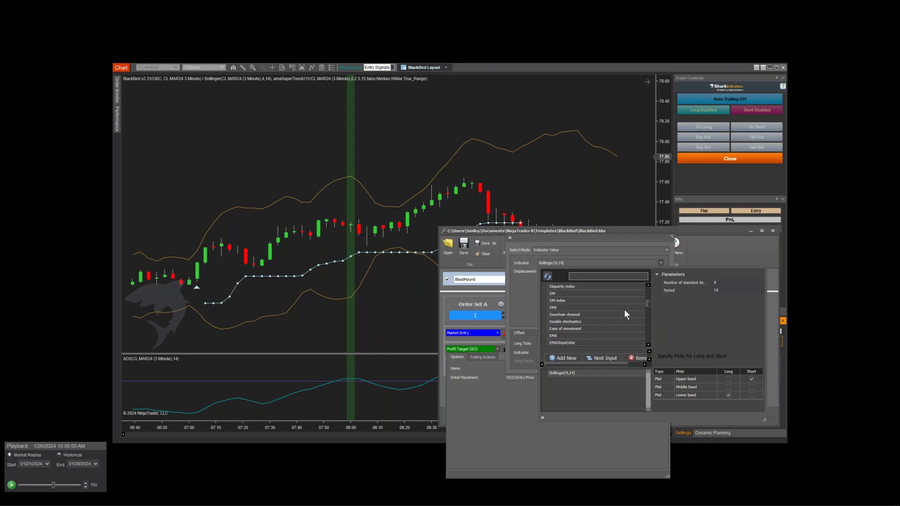
{"action": "scroll", "coordinate": [615, 305], "scroll_direction": "up", "scroll_amount": 3}
{"action": "mouse_move", "coordinate": [617, 306]}
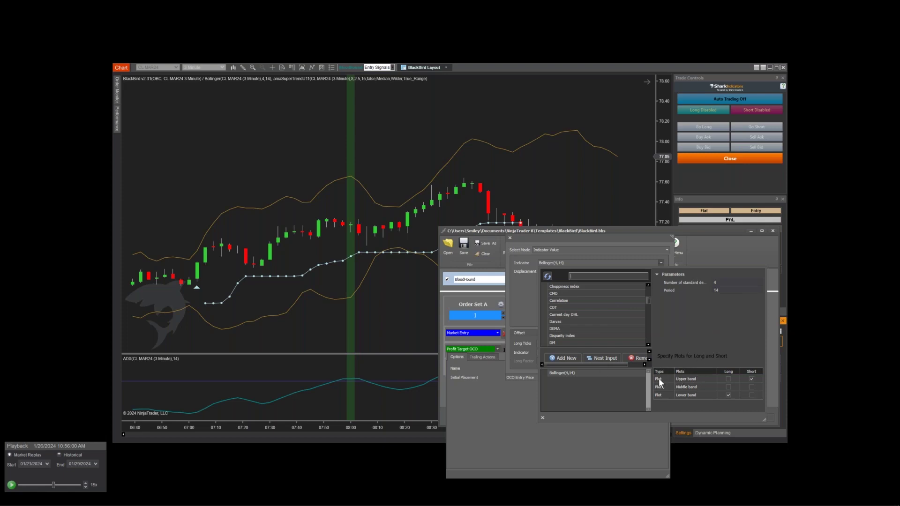
{"action": "left_click", "coordinate": [728, 378]}
{"action": "left_click", "coordinate": [543, 416]}
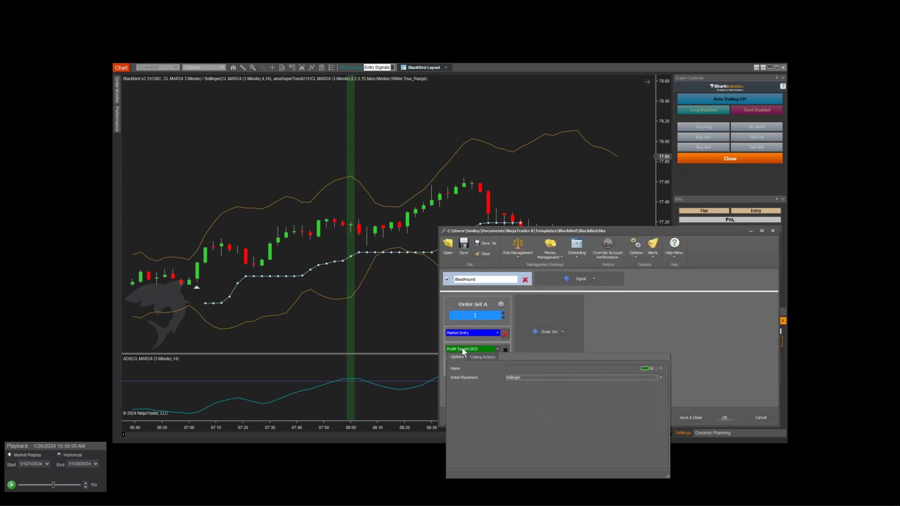
{"action": "left_click", "coordinate": [642, 332]}
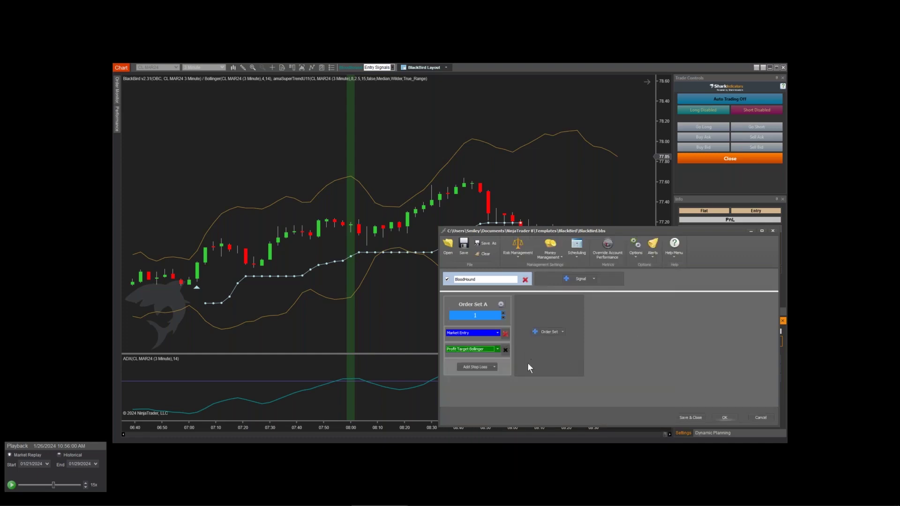
Add a custom stop loss placed on the Bollinger(4,14) indicator value, then save the order settings.
{"action": "left_click", "coordinate": [488, 366]}
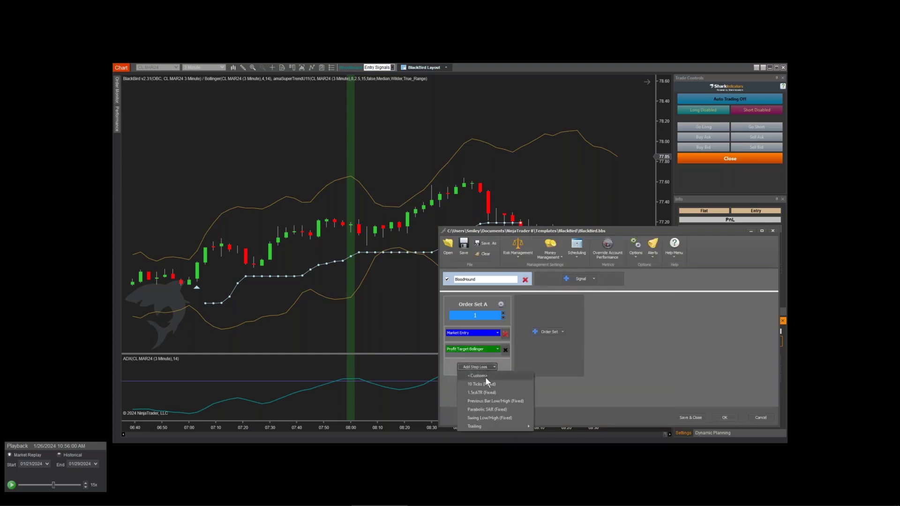
{"action": "left_click", "coordinate": [484, 375]}
{"action": "left_click", "coordinate": [480, 366]}
{"action": "left_click", "coordinate": [524, 401]}
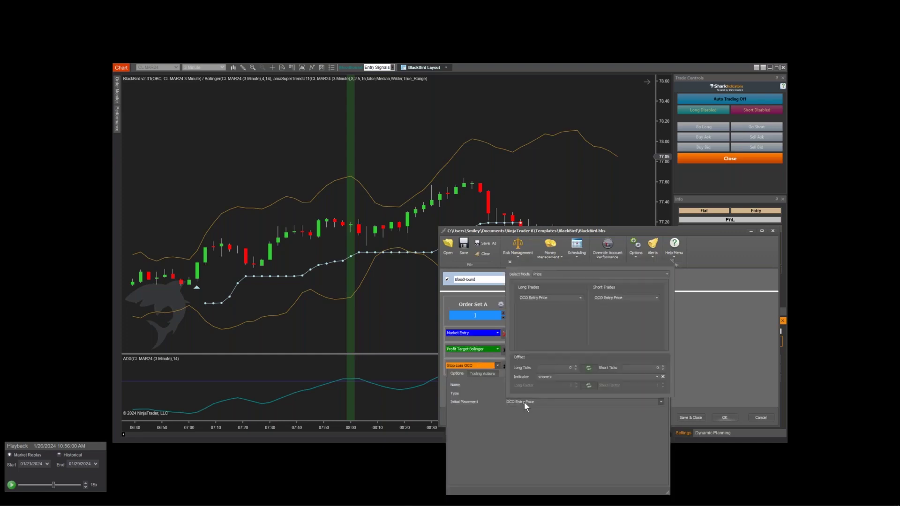
{"action": "left_click", "coordinate": [551, 275]}
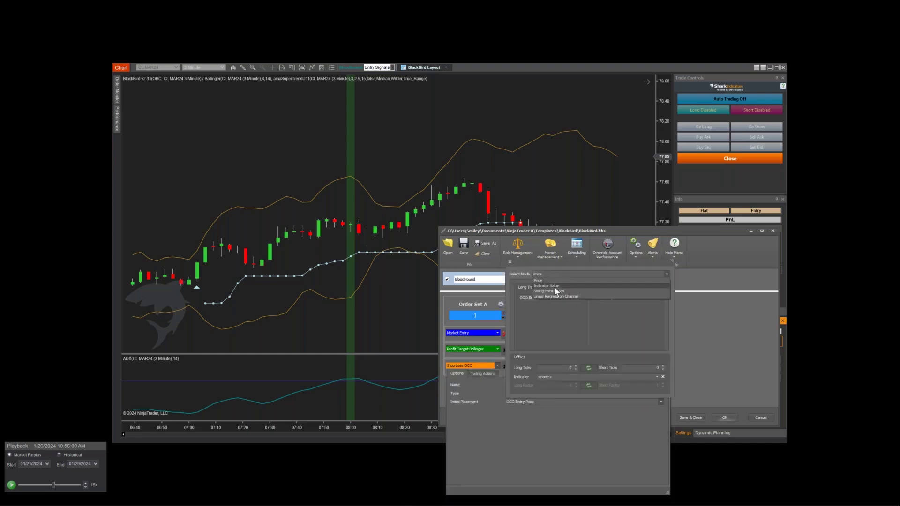
{"action": "left_click", "coordinate": [554, 286]}
{"action": "left_click", "coordinate": [555, 288]}
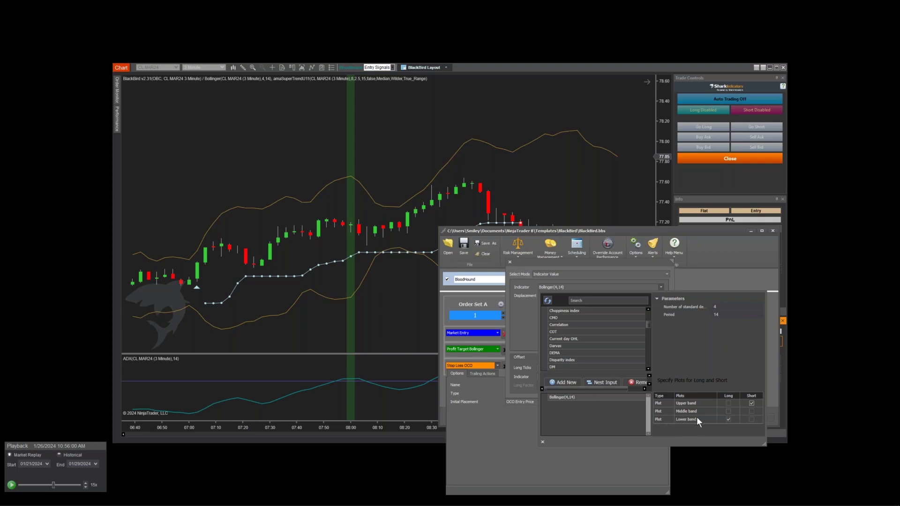
{"action": "left_click", "coordinate": [514, 331]}
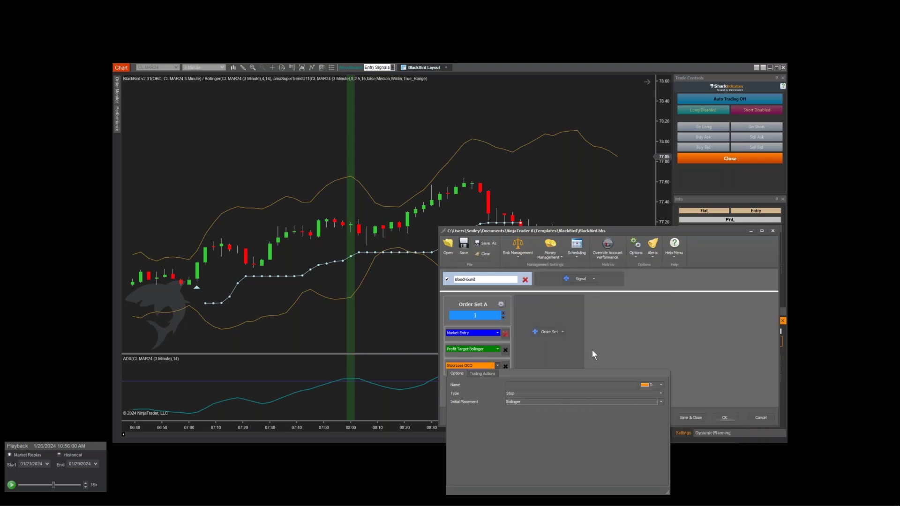
{"action": "left_click", "coordinate": [487, 366]}
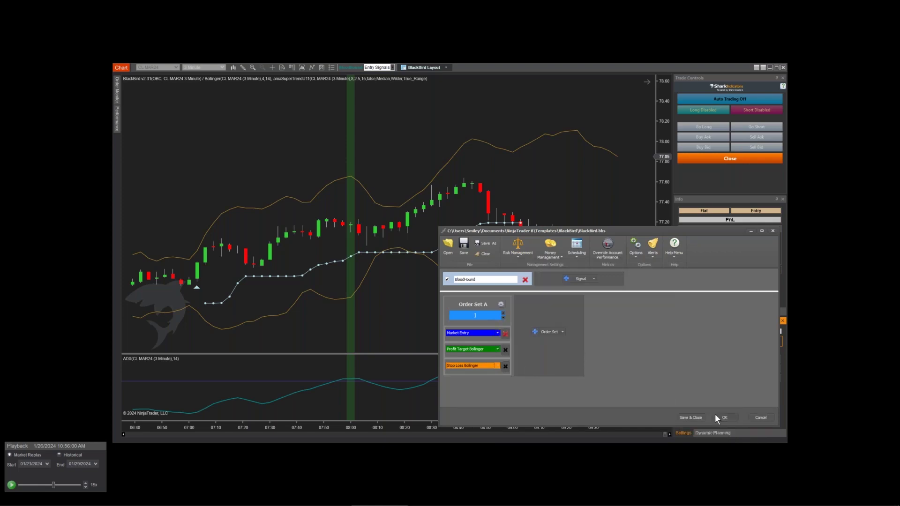
{"action": "left_click", "coordinate": [695, 417]}
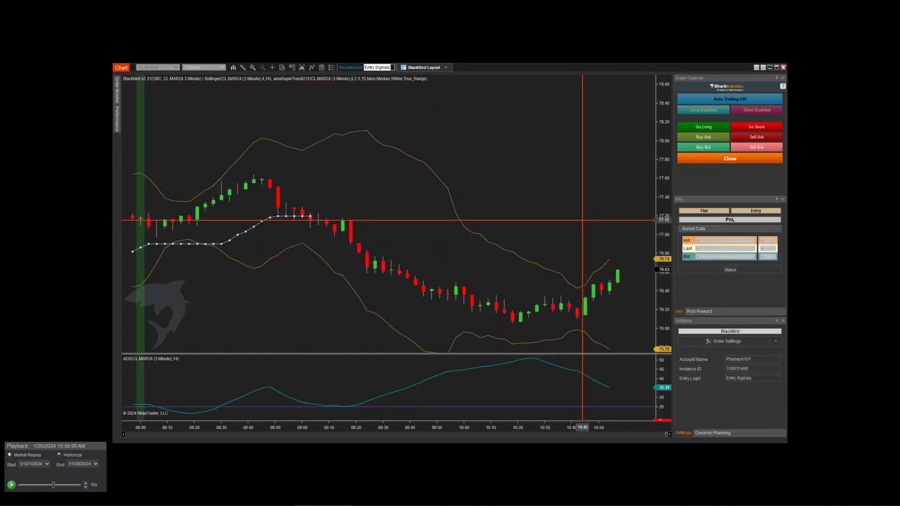
Pan the chart down to lower prices and bring up the Dynamic Planning controls.
{"action": "mouse_move", "coordinate": [583, 221]}
{"action": "left_mouse_down"}
{"action": "mouse_move", "coordinate": [583, 180]}
{"action": "mouse_move", "coordinate": [570, 178]}
{"action": "left_mouse_up"}
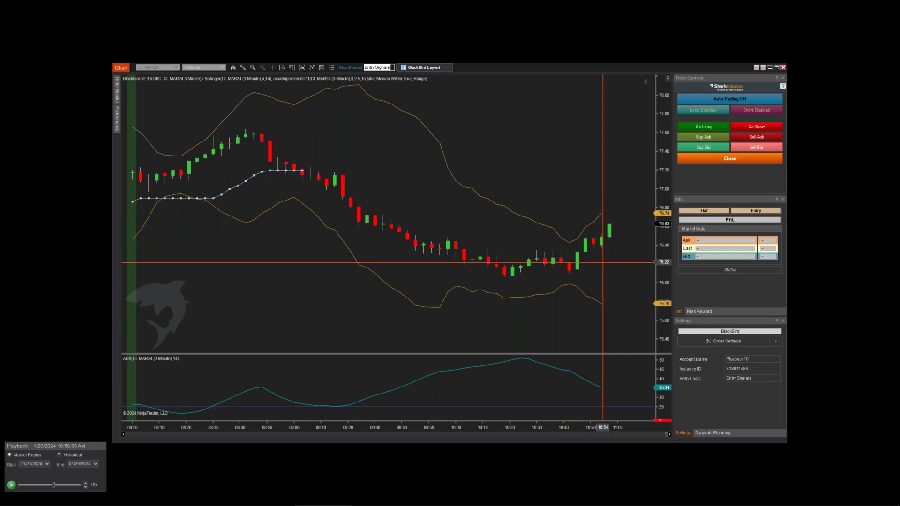
{"action": "left_click", "coordinate": [723, 432]}
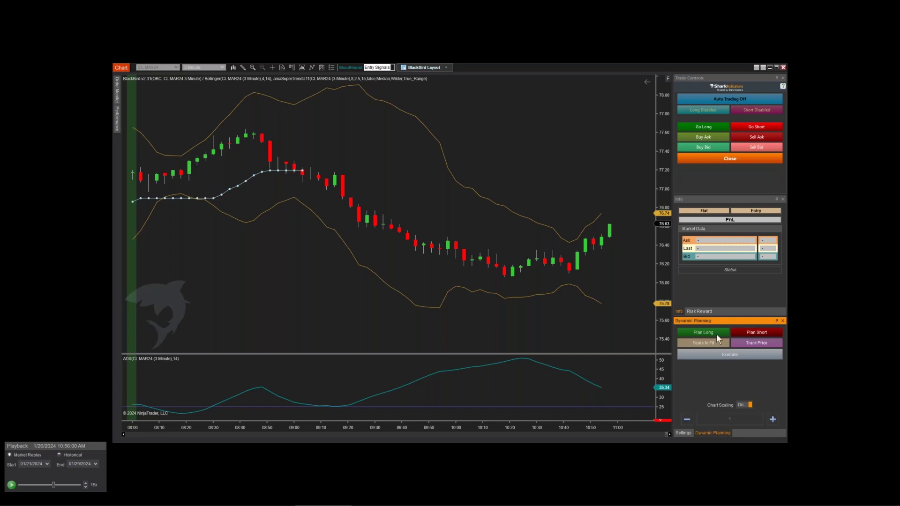
Plan a long trade with Bollinger target and stop lines, drag the stop lower, then clear it.
{"action": "left_click", "coordinate": [696, 332]}
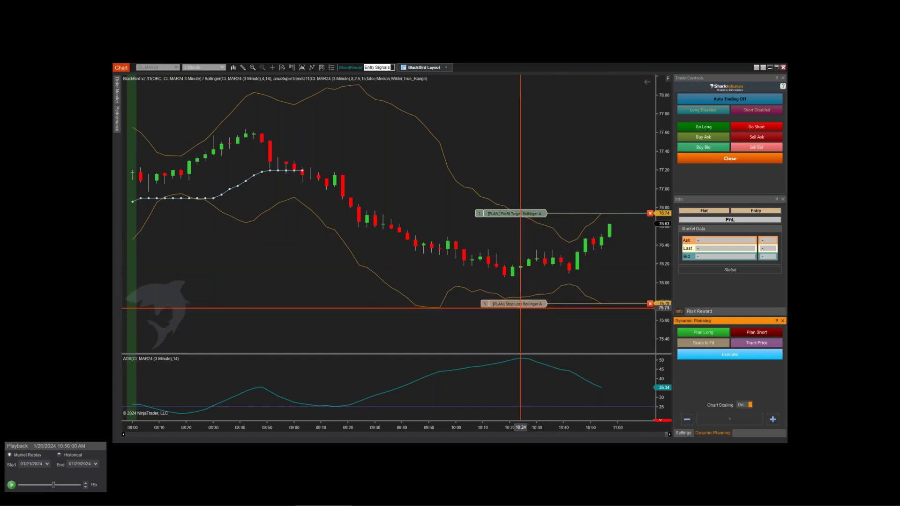
{"action": "left_click_drag", "start_coordinate": [522, 303], "coordinate": [538, 255]}
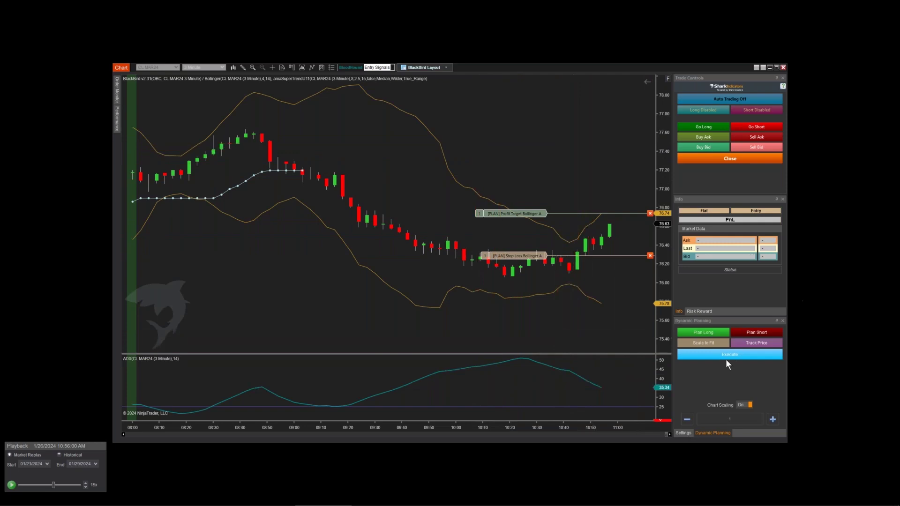
{"action": "left_click", "coordinate": [707, 333]}
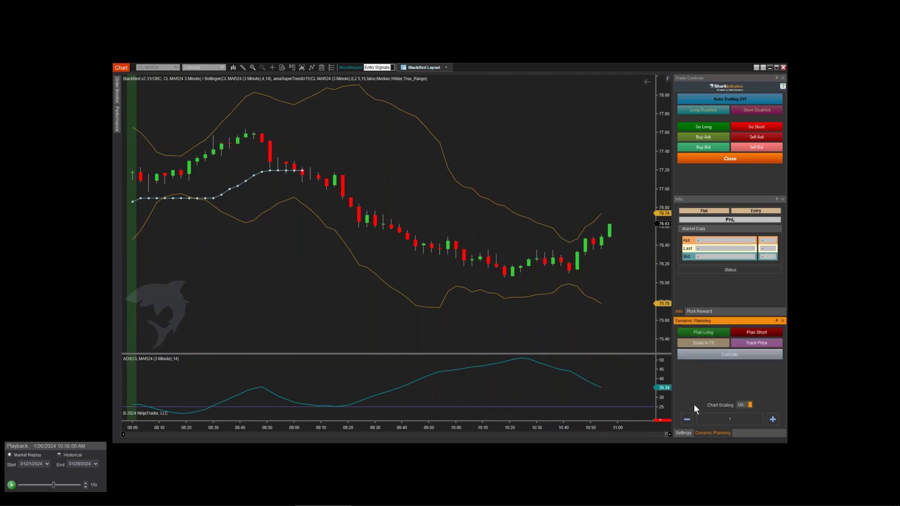
Set the Profit Target Bollinger trailing mode to Custom and add trailing Rule A.
{"action": "left_click", "coordinate": [683, 432]}
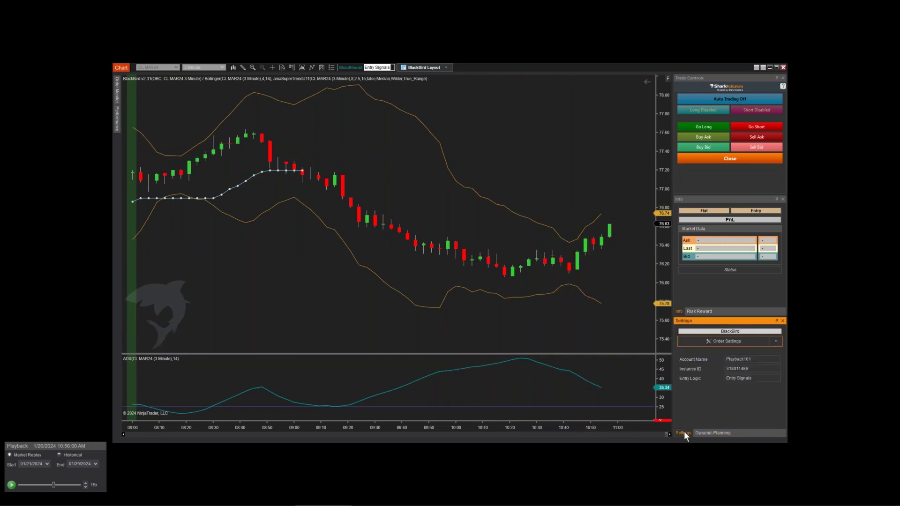
{"action": "left_click", "coordinate": [730, 340]}
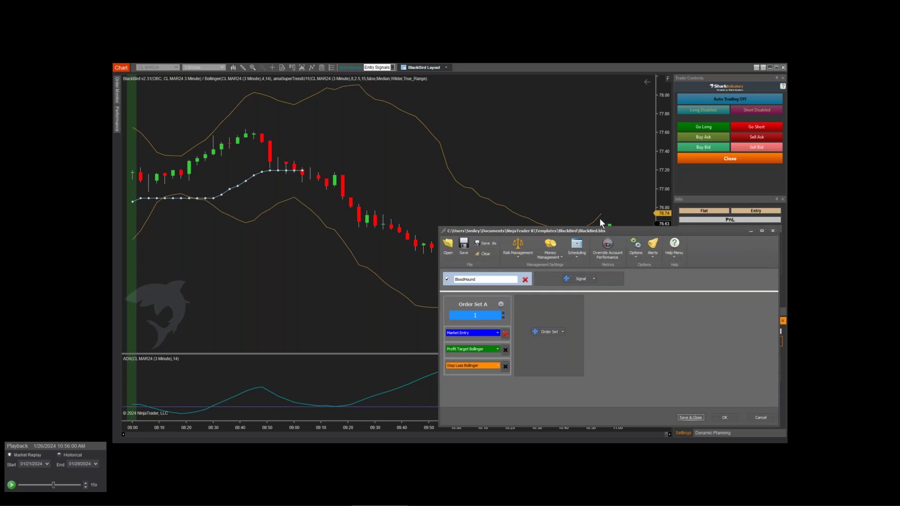
{"action": "left_click", "coordinate": [487, 349]}
{"action": "left_click", "coordinate": [482, 356]}
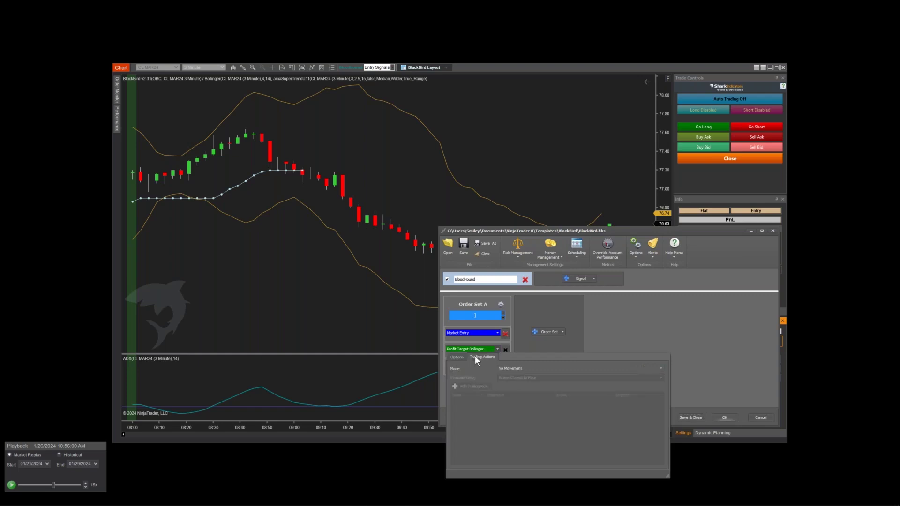
{"action": "left_click", "coordinate": [505, 368]}
{"action": "left_click", "coordinate": [508, 379]}
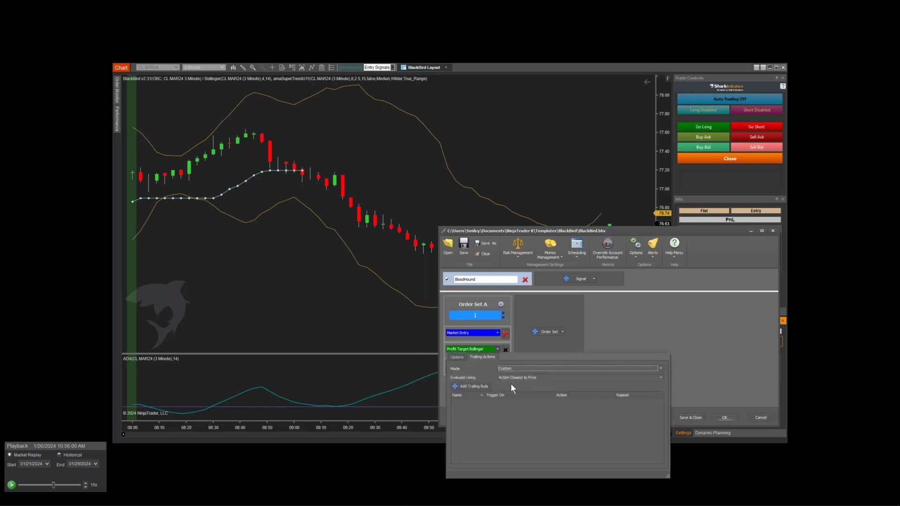
{"action": "left_click", "coordinate": [484, 387]}
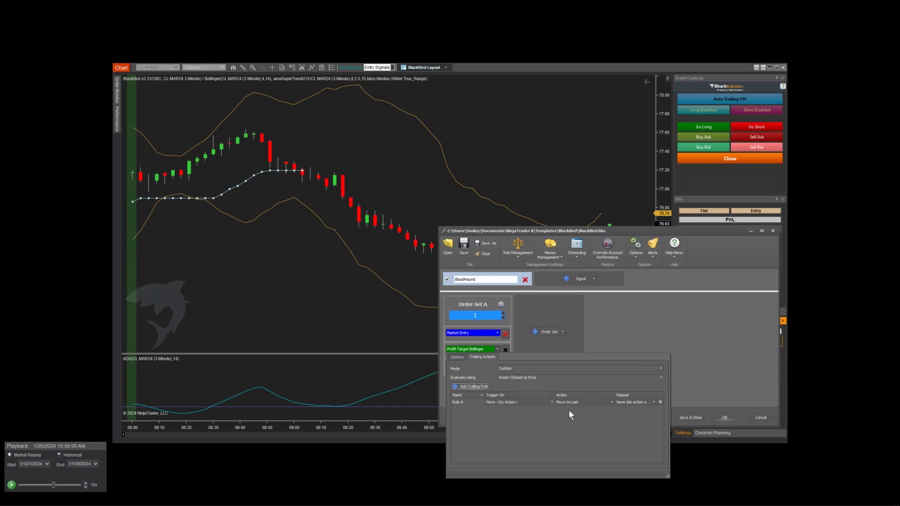
Make profit-target Rule A move to the Bollinger indicator with 4 standard deviations.
{"action": "left_click", "coordinate": [583, 403]}
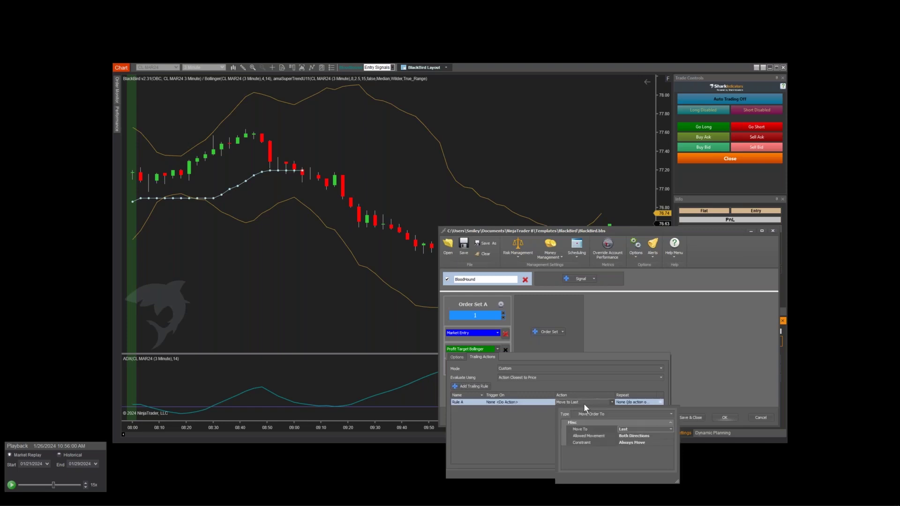
{"action": "left_click", "coordinate": [634, 427]}
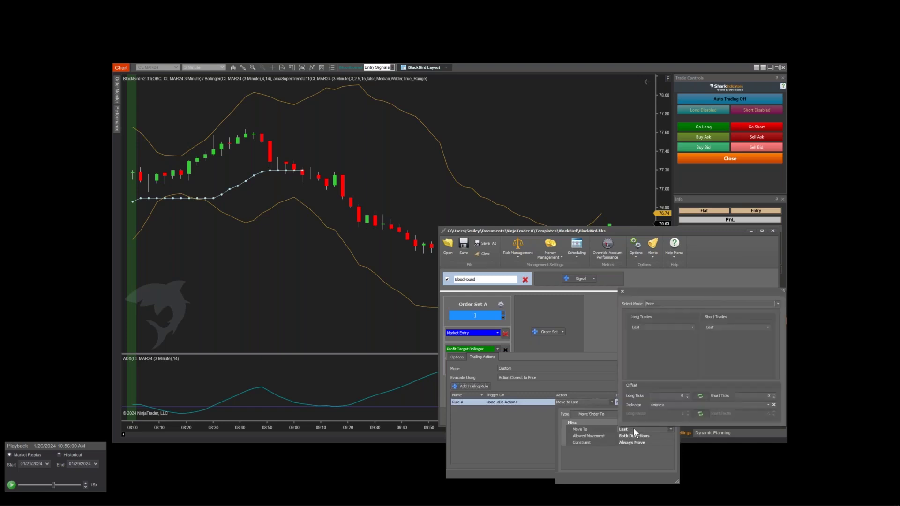
{"action": "left_click", "coordinate": [661, 303]}
{"action": "left_click", "coordinate": [667, 314]}
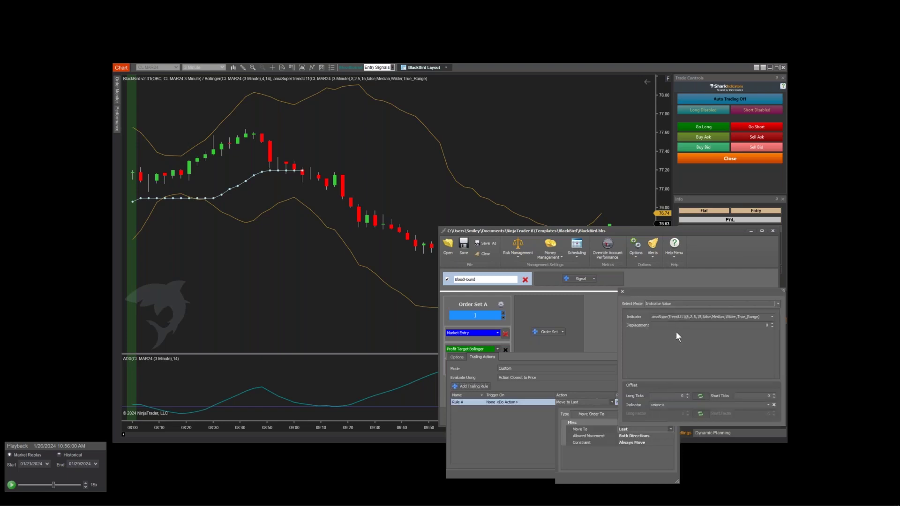
{"action": "left_click", "coordinate": [683, 317]}
{"action": "left_click", "coordinate": [755, 332]}
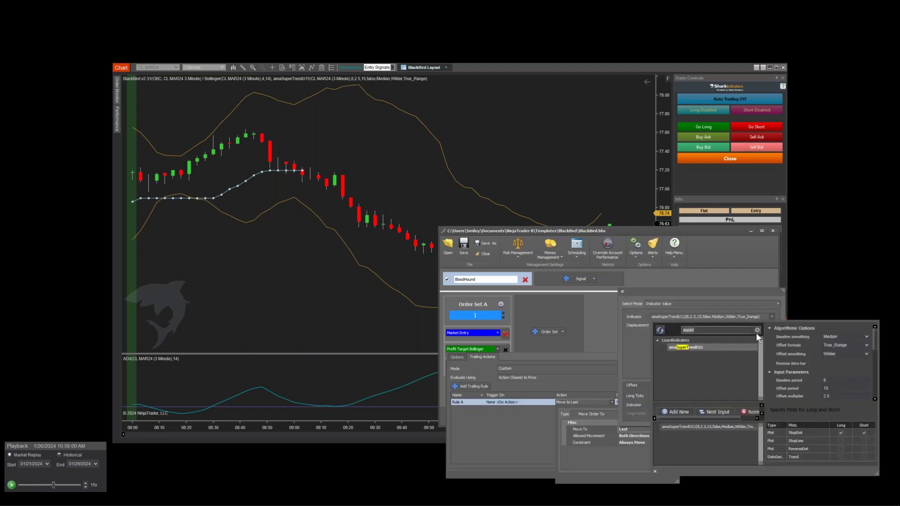
{"action": "key", "text": "BackSpace"}
{"action": "type", "text": "bol"}
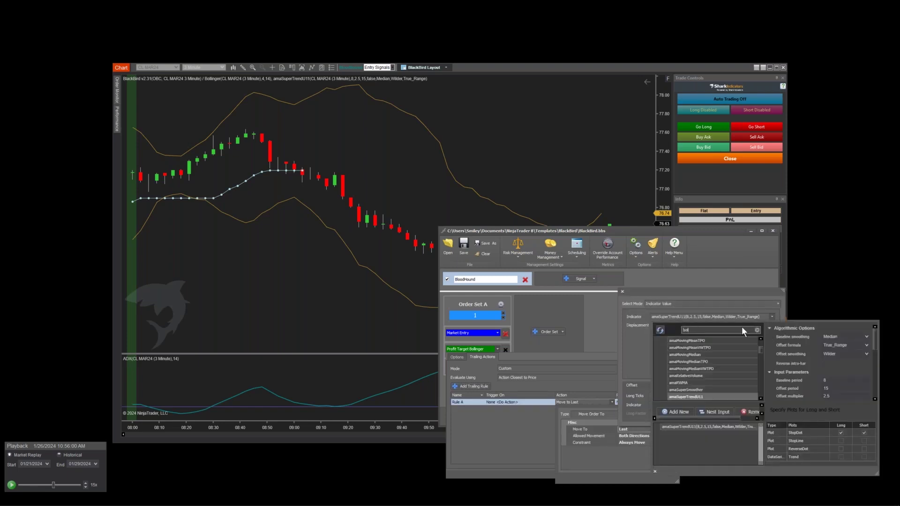
{"action": "type", "text": "linger"}
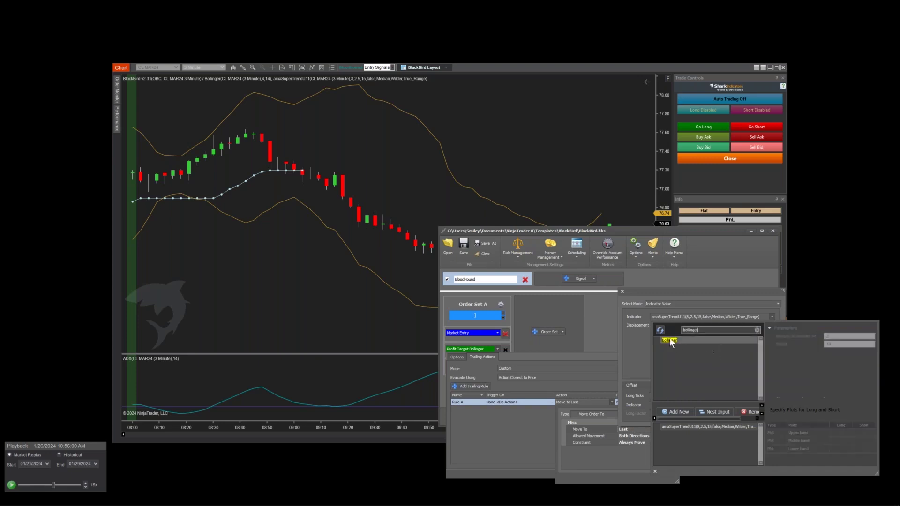
{"action": "left_click", "coordinate": [689, 340]}
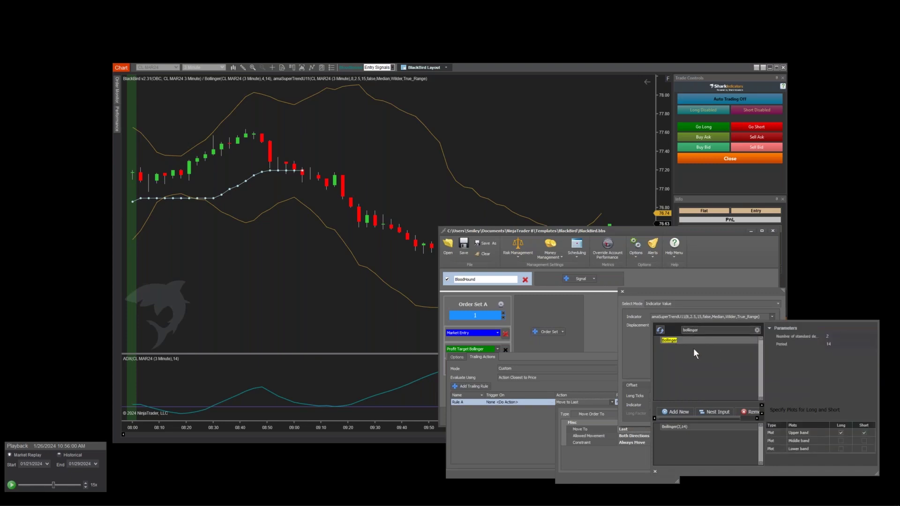
{"action": "left_click", "coordinate": [843, 336]}
{"action": "type", "text": "4"}
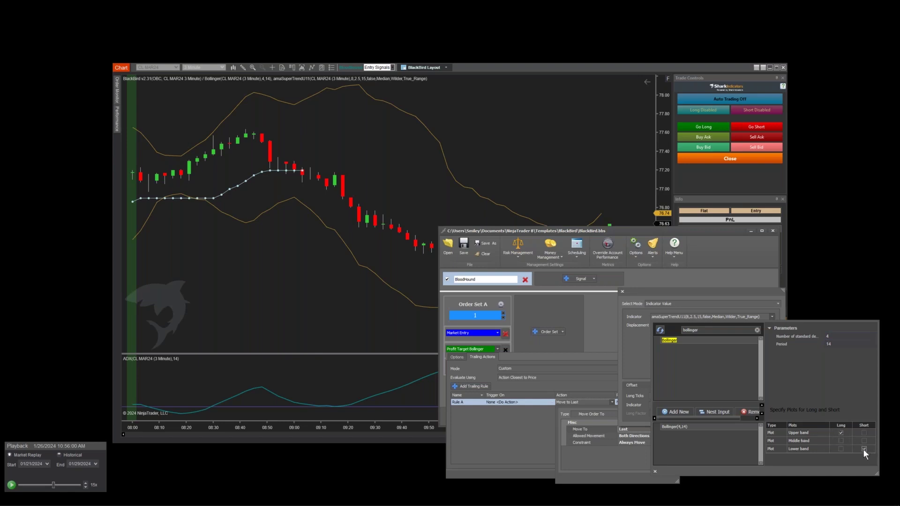
{"action": "left_click", "coordinate": [636, 395]}
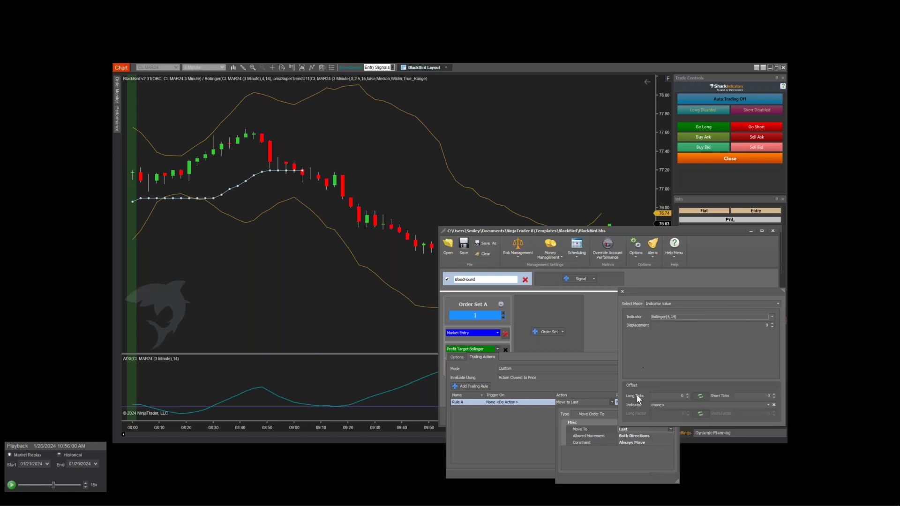
{"action": "left_click", "coordinate": [561, 446]}
Set Rule A to repeat indefinitely, then bring up the Stop Loss Bollinger properties.
{"action": "left_click", "coordinate": [643, 403]}
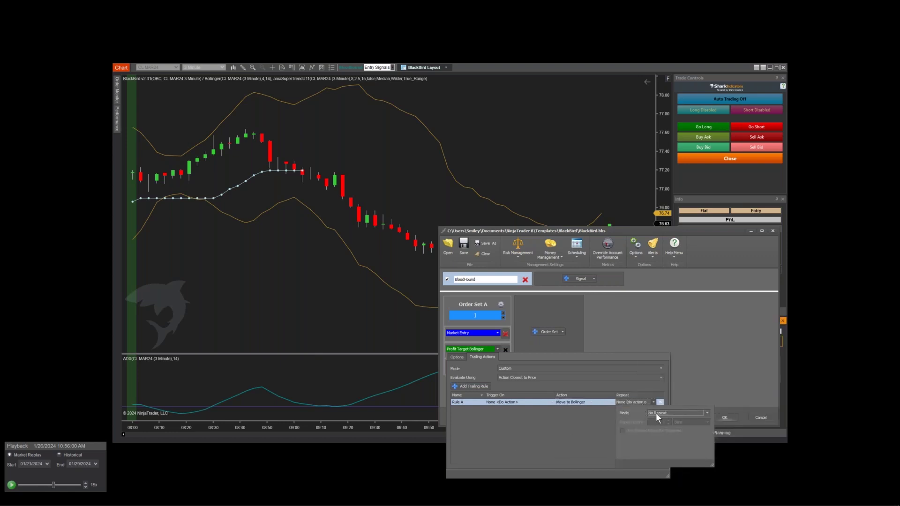
{"action": "left_click", "coordinate": [656, 412]}
{"action": "left_click", "coordinate": [666, 426]}
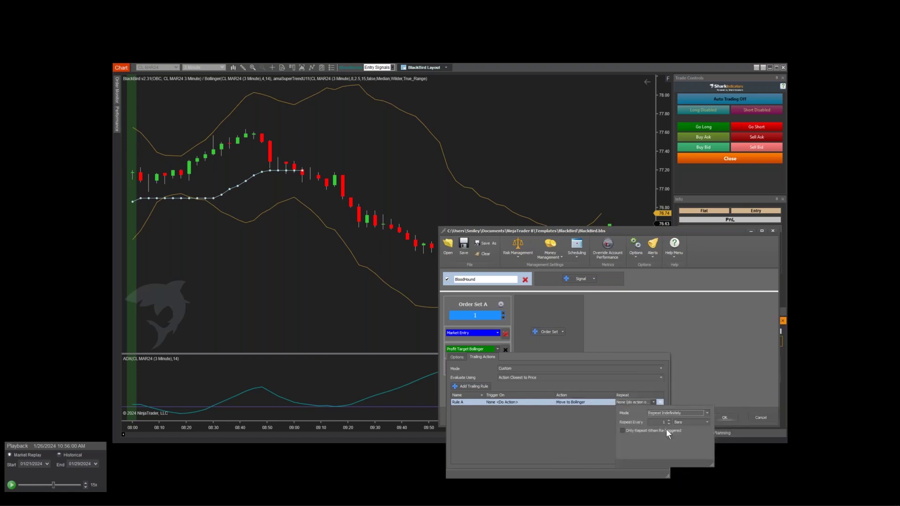
{"action": "left_click", "coordinate": [589, 441]}
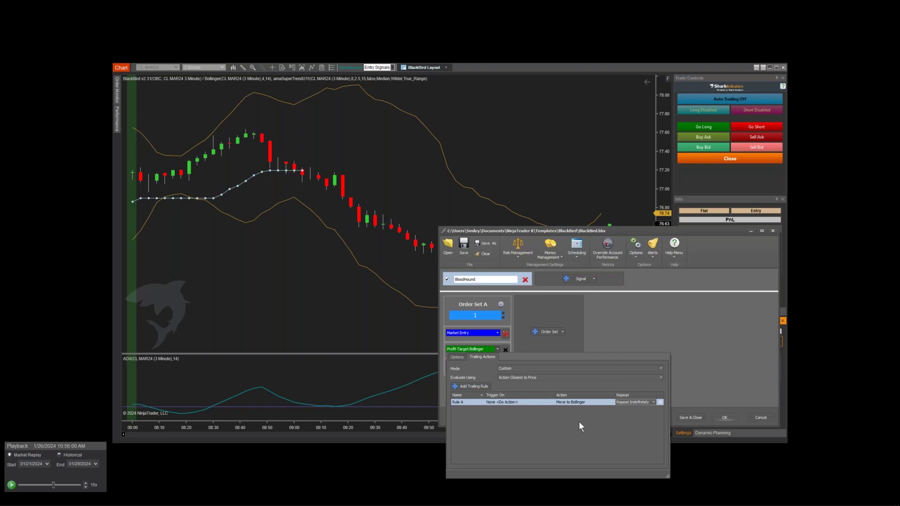
{"action": "left_click", "coordinate": [635, 314]}
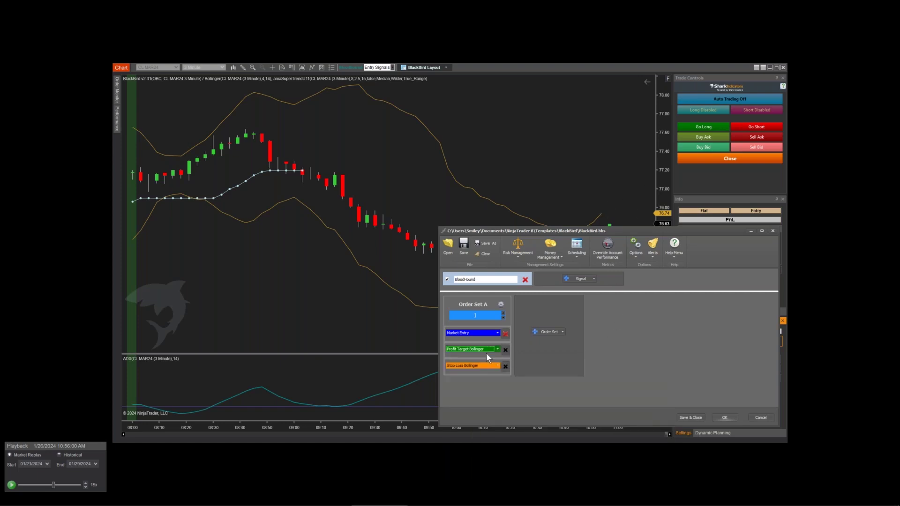
{"action": "left_click", "coordinate": [476, 367]}
Give the stop loss Custom trailing with Rule A moving to the Bollinger lower band for longs.
{"action": "left_click", "coordinate": [506, 384]}
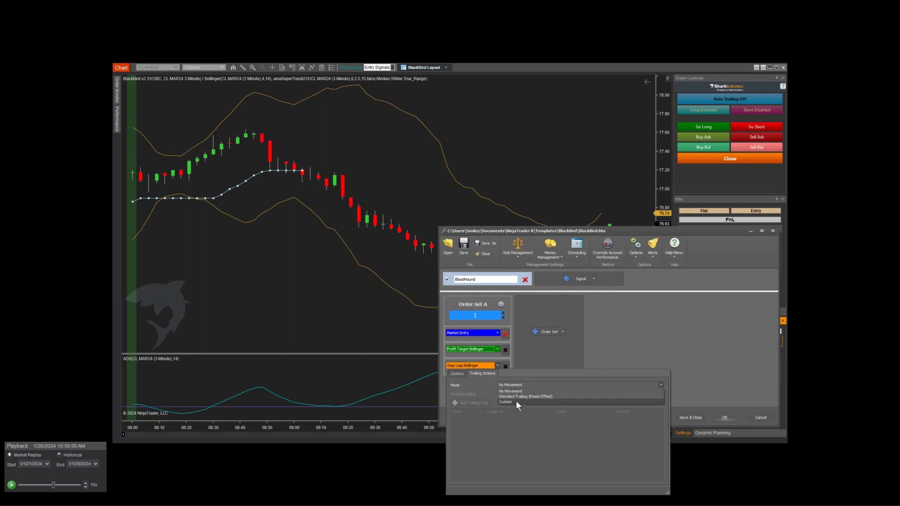
{"action": "left_click", "coordinate": [516, 400]}
{"action": "left_click", "coordinate": [479, 401]}
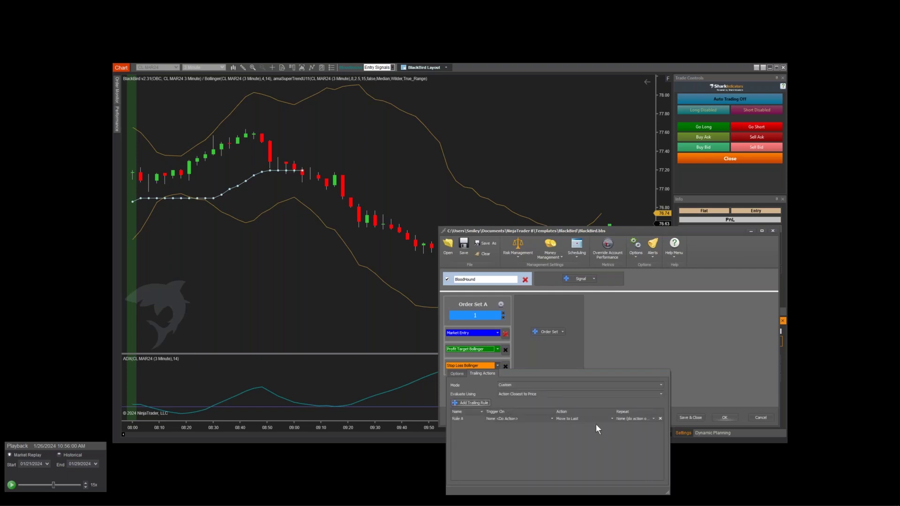
{"action": "left_click", "coordinate": [610, 420]}
{"action": "left_click", "coordinate": [630, 446]}
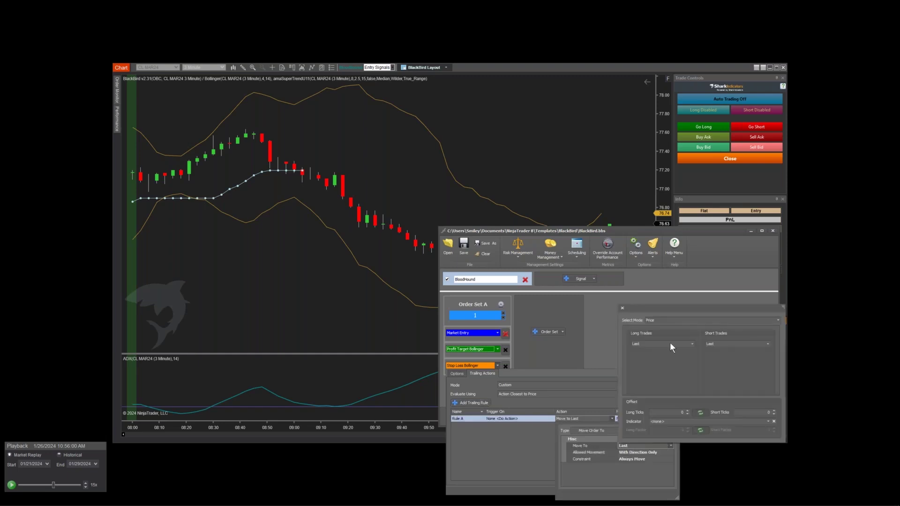
{"action": "left_click", "coordinate": [674, 318]}
{"action": "left_click", "coordinate": [664, 332]}
{"action": "left_click", "coordinate": [670, 333]}
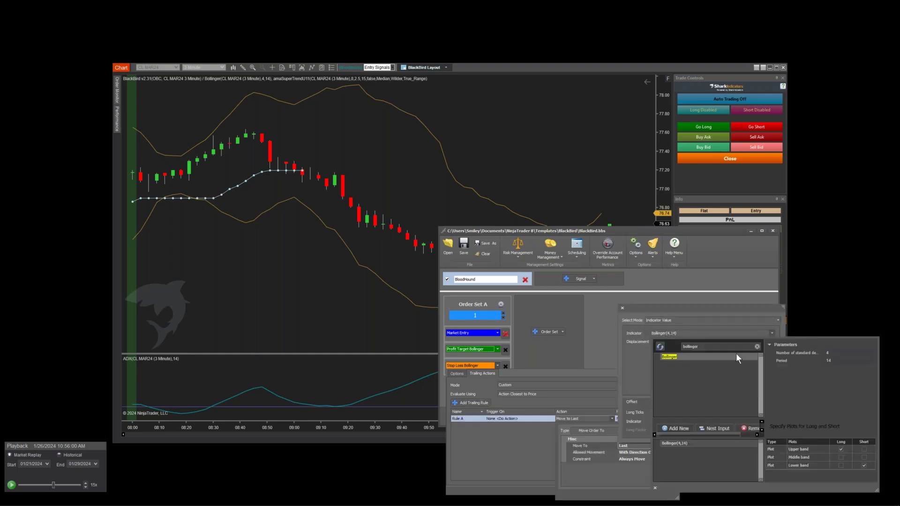
{"action": "left_click", "coordinate": [841, 465]}
{"action": "left_click", "coordinate": [641, 385]}
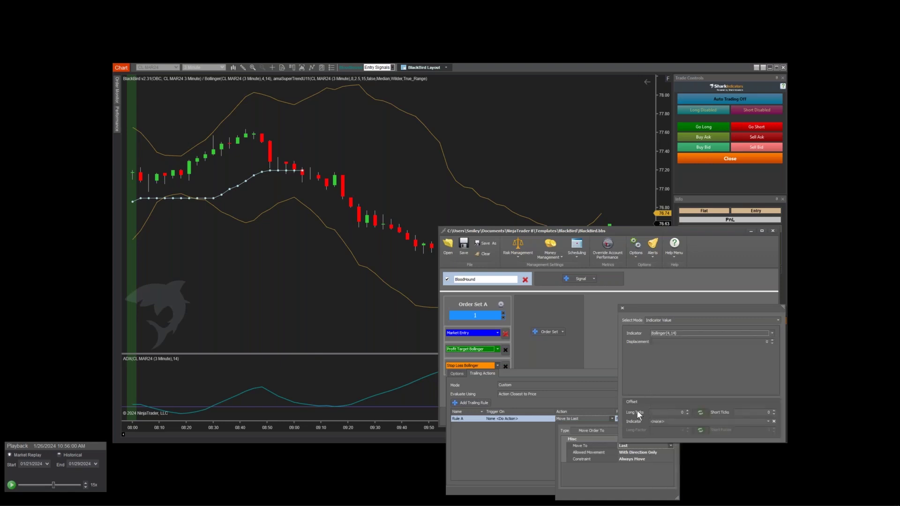
{"action": "left_click", "coordinate": [532, 457]}
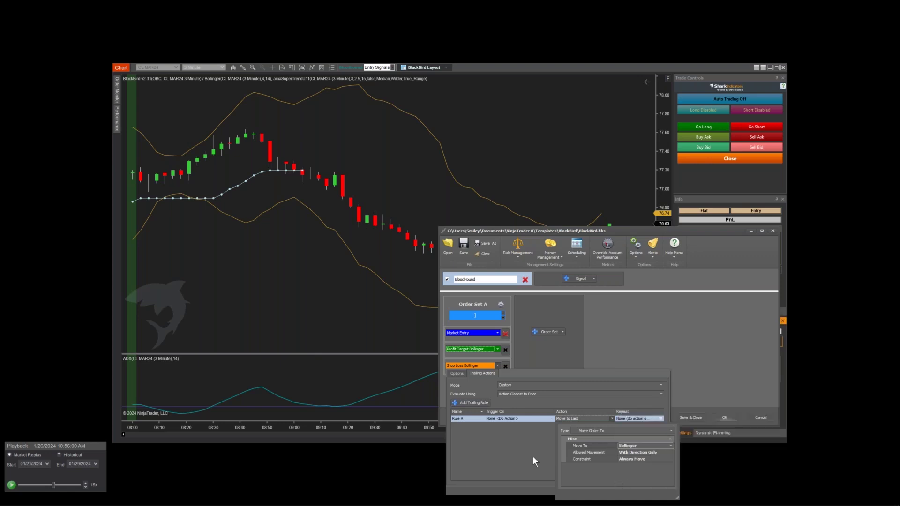
Make the stop's Rule A repeat indefinitely and add a second rule, Rule B.
{"action": "left_click", "coordinate": [638, 420]}
{"action": "left_click", "coordinate": [645, 426]}
{"action": "left_click", "coordinate": [664, 445]}
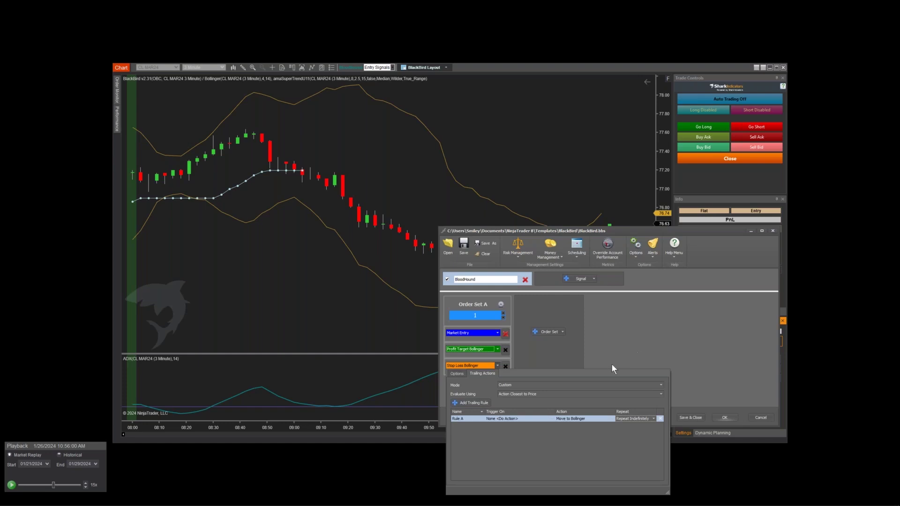
{"action": "left_click", "coordinate": [474, 402]}
Trigger stop-loss Rule B on profit only, with a minimum profit amount in ticks.
{"action": "left_click", "coordinate": [498, 418]}
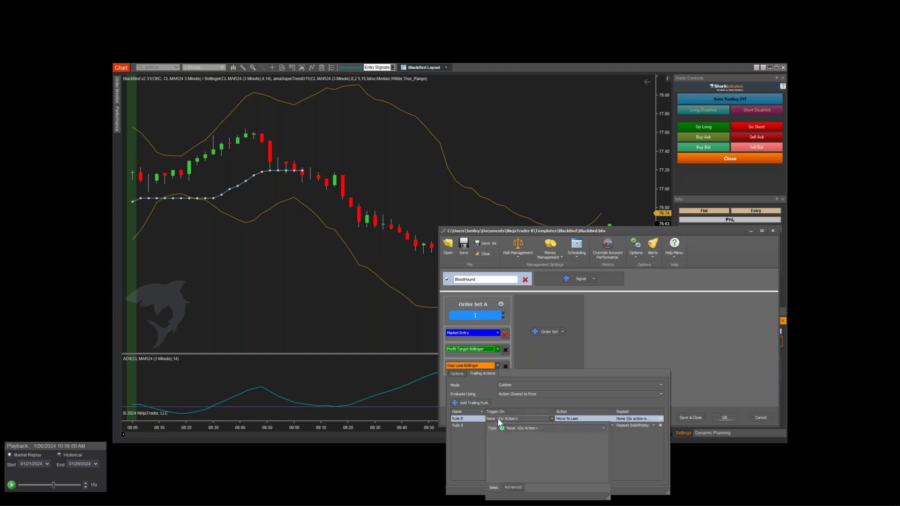
{"action": "left_click", "coordinate": [510, 428]}
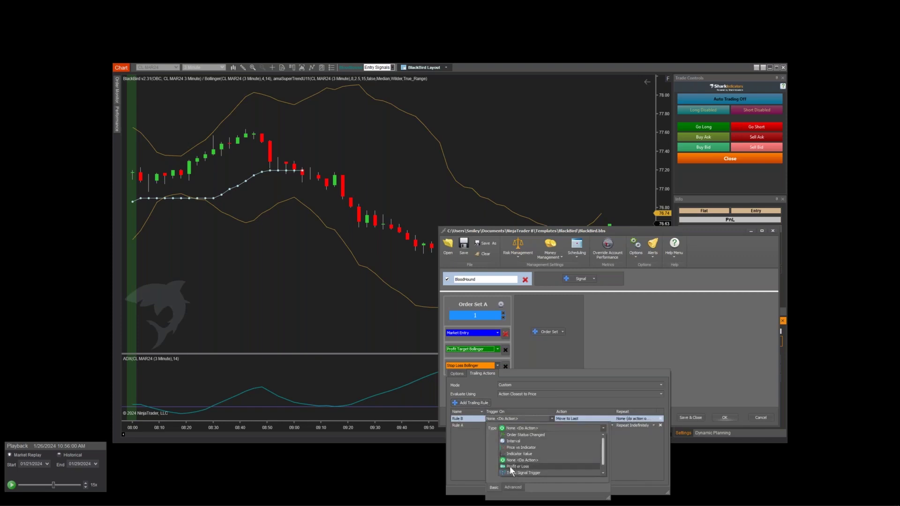
{"action": "left_click", "coordinate": [509, 465]}
{"action": "left_click", "coordinate": [521, 440]}
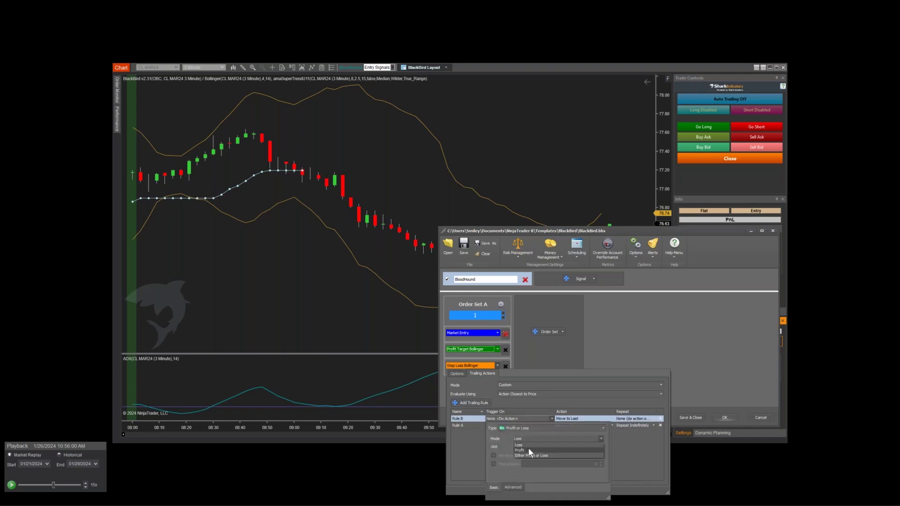
{"action": "left_click", "coordinate": [526, 449]}
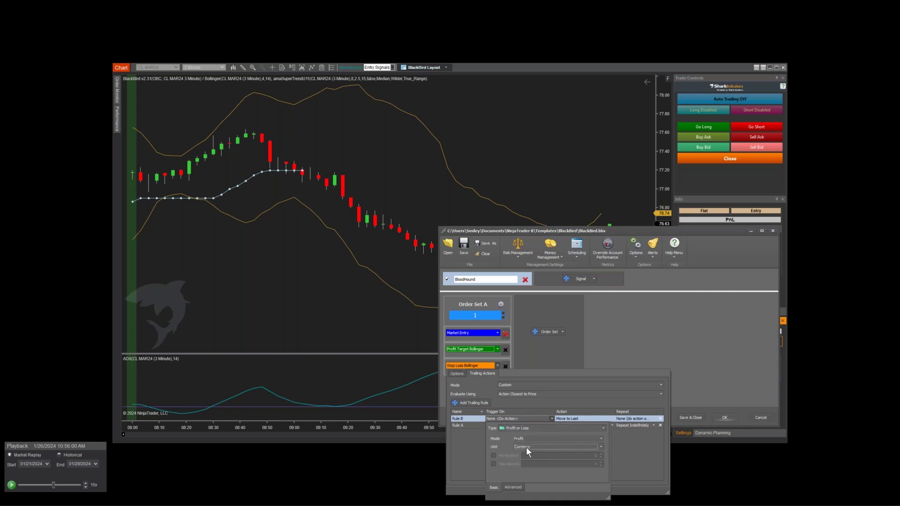
{"action": "left_click", "coordinate": [493, 456]}
{"action": "type", "text": "53"}
{"action": "left_click", "coordinate": [601, 458]}
{"action": "left_click", "coordinate": [600, 458]}
{"action": "left_click", "coordinate": [600, 458]}
{"action": "left_click", "coordinate": [620, 457]}
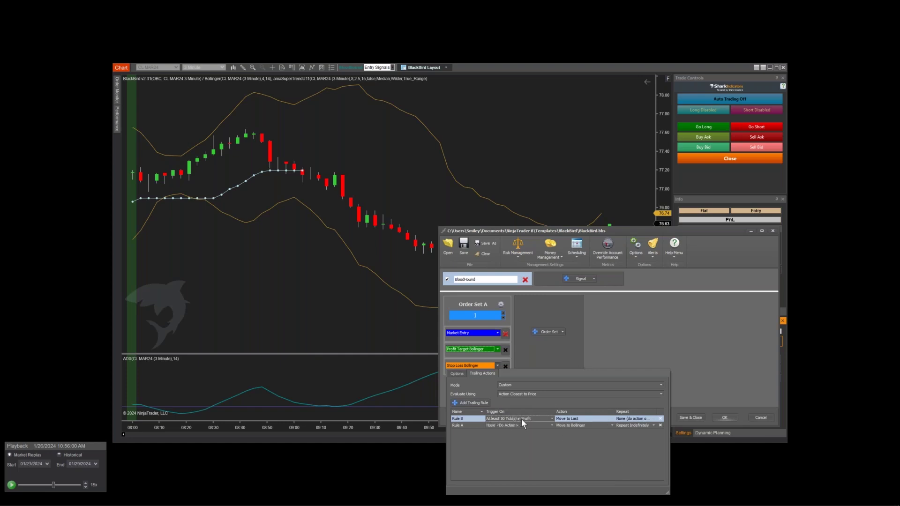
Make Rule B move the stop to the amaSuperTrendU11 indicator value.
{"action": "left_click", "coordinate": [570, 419]}
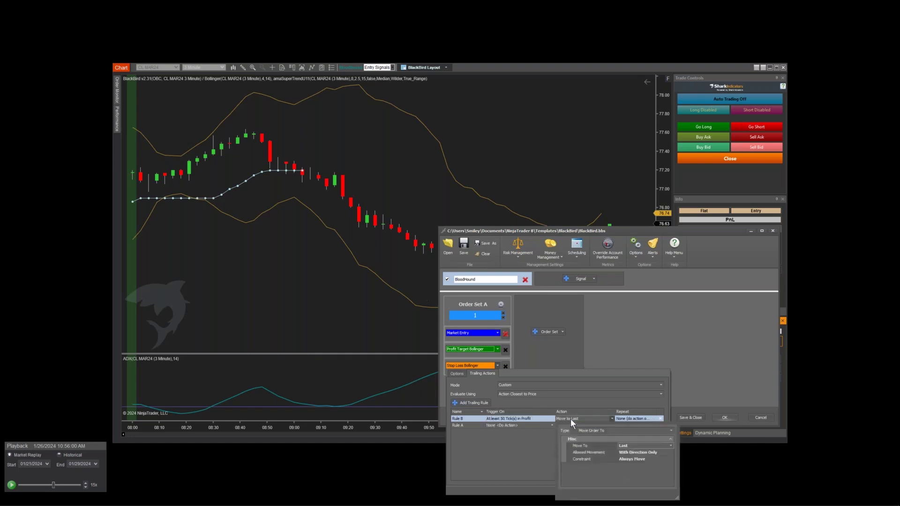
{"action": "left_click", "coordinate": [650, 446]}
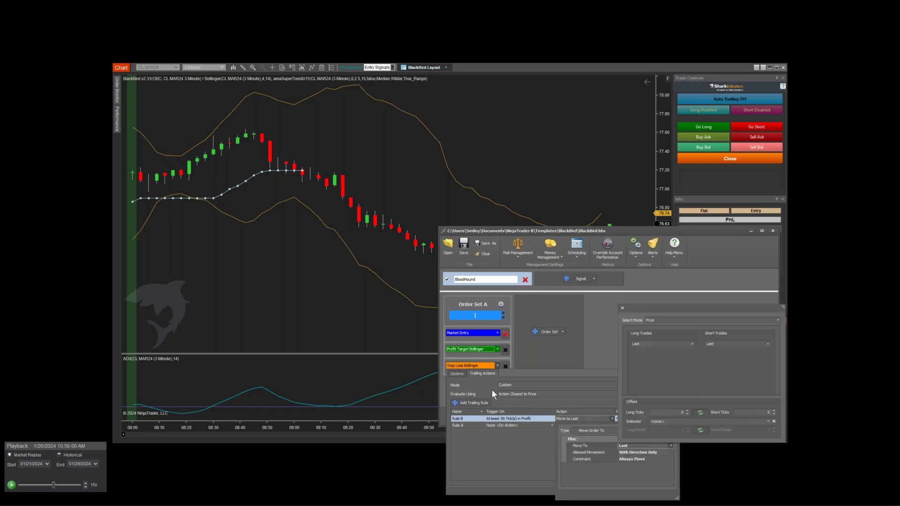
{"action": "left_click", "coordinate": [662, 322]}
{"action": "left_click", "coordinate": [661, 331]}
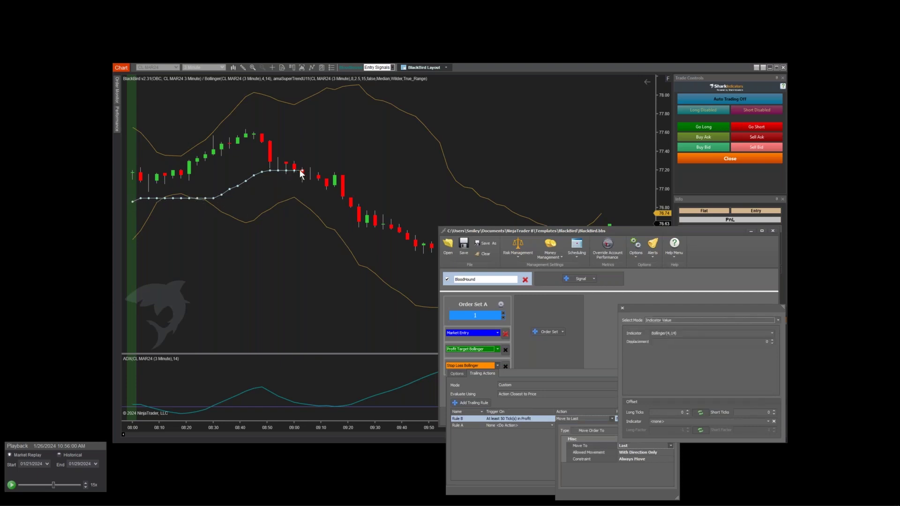
{"action": "left_click", "coordinate": [673, 332]}
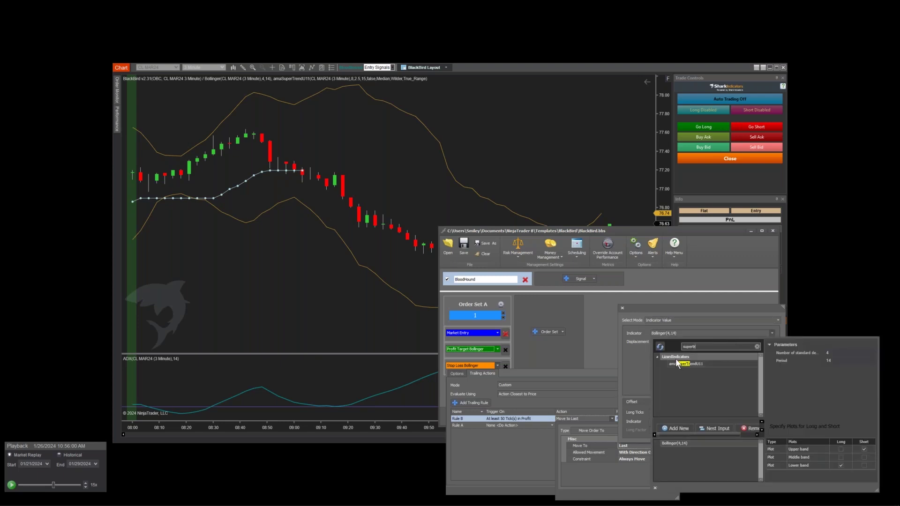
{"action": "left_click", "coordinate": [680, 364]}
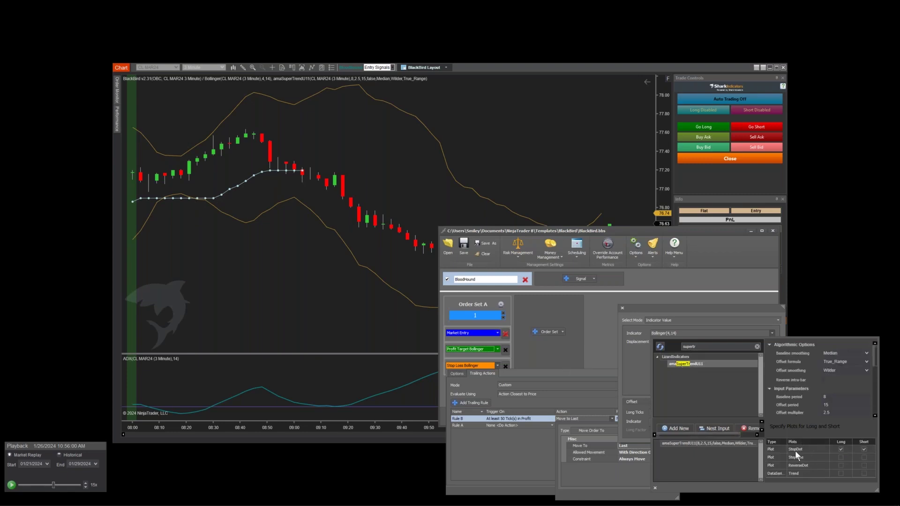
{"action": "left_click", "coordinate": [864, 448]}
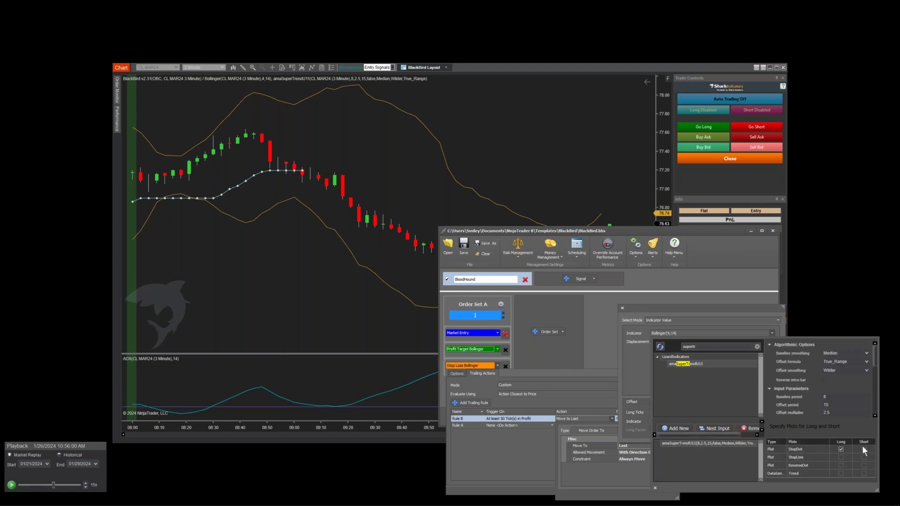
{"action": "left_click", "coordinate": [652, 384]}
{"action": "left_click", "coordinate": [672, 477]}
{"action": "left_click", "coordinate": [544, 463]}
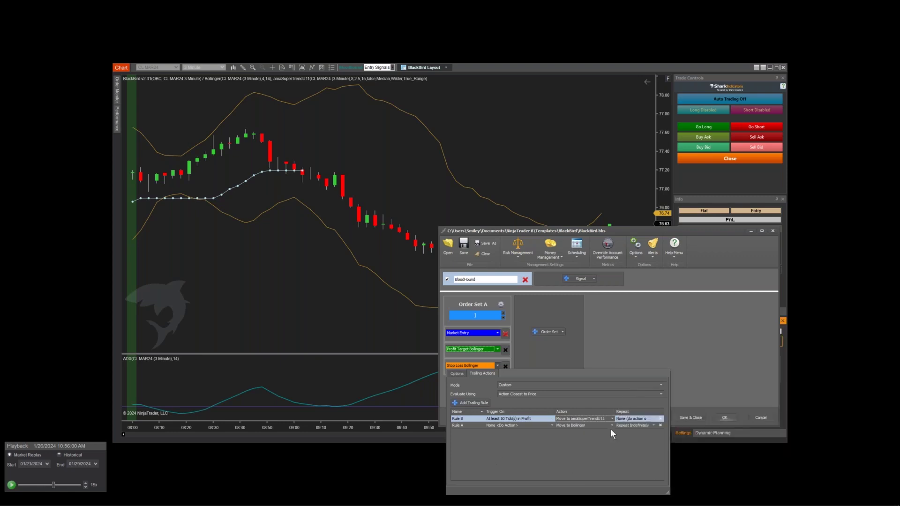
Review Rule B's repeat settings and close the stop loss trailing rules.
{"action": "left_click", "coordinate": [629, 417]}
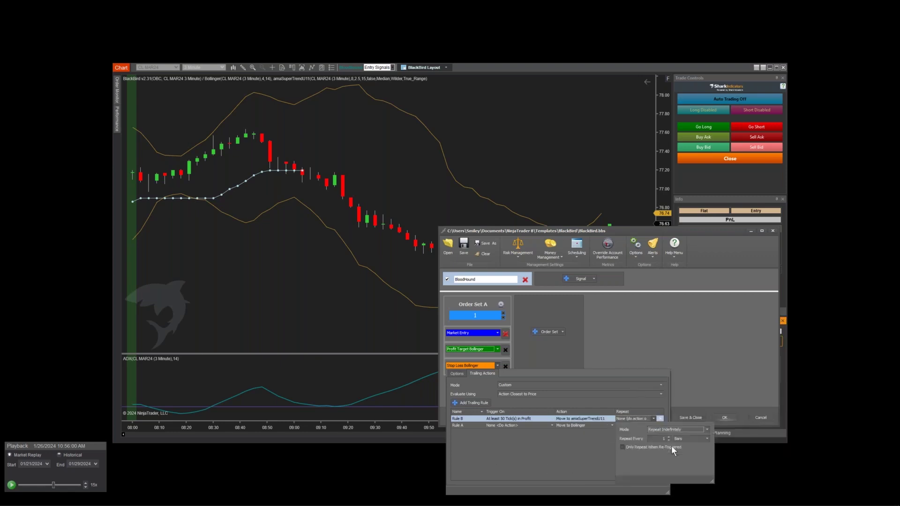
{"action": "left_click", "coordinate": [552, 451]}
{"action": "left_click", "coordinate": [629, 338]}
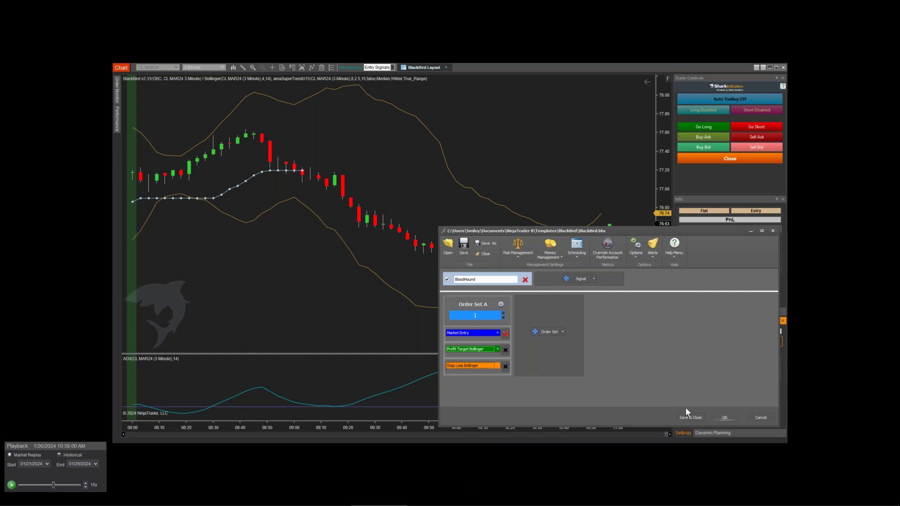
Save the order settings, pan the chart back to earlier bars, and reopen Order Settings.
{"action": "left_click", "coordinate": [685, 417]}
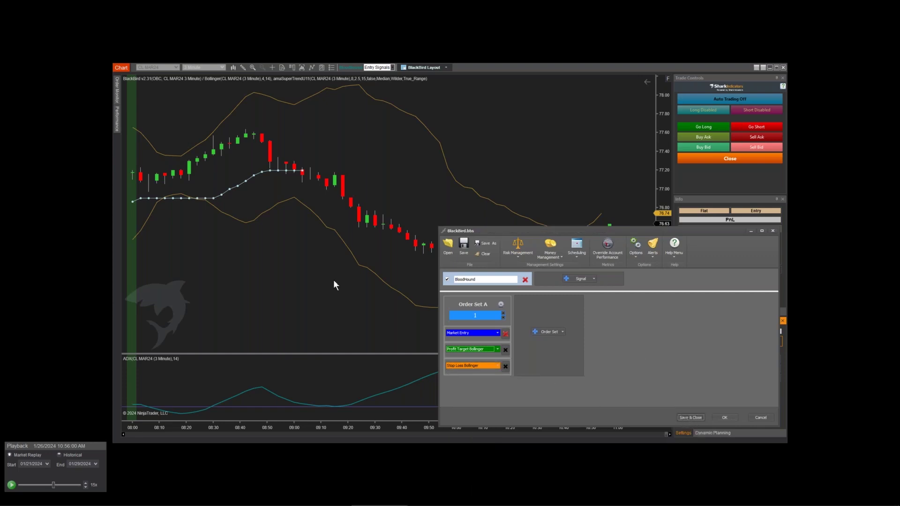
{"action": "left_click_drag", "start_coordinate": [245, 305], "coordinate": [539, 317]}
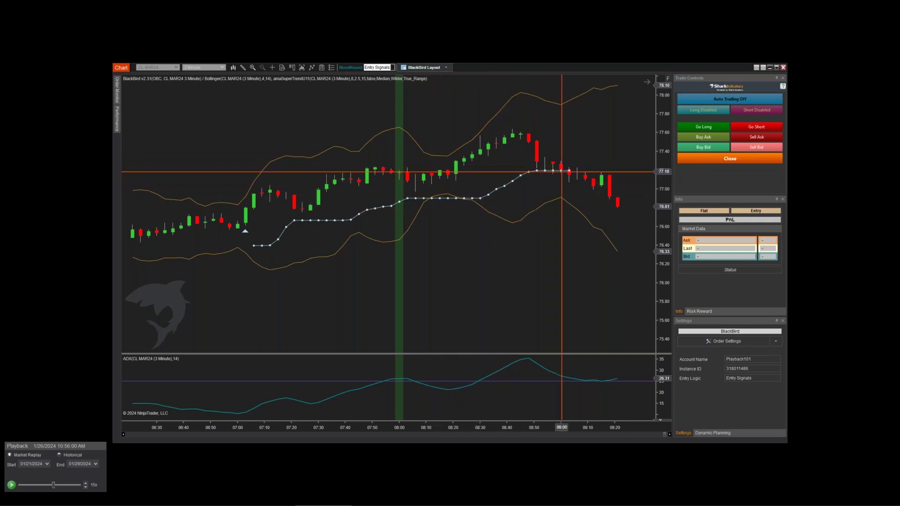
{"action": "left_click", "coordinate": [699, 341]}
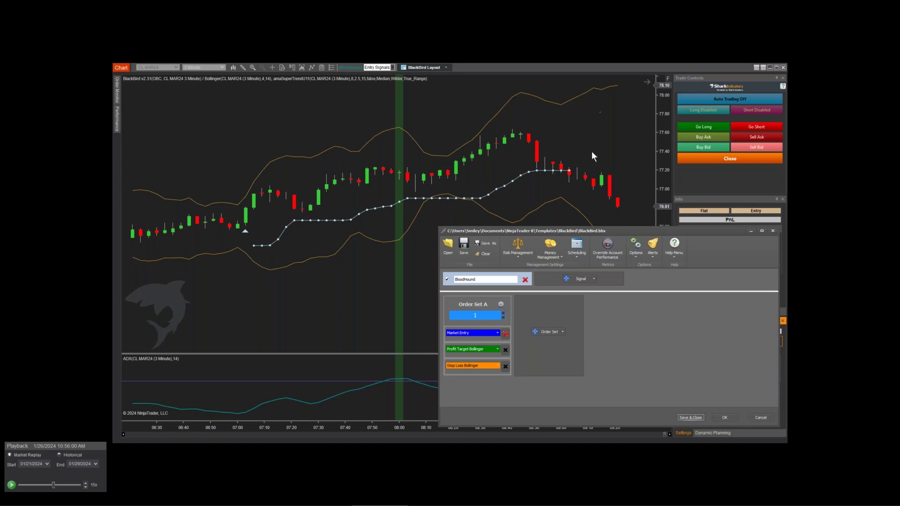
Create Order Set B as a copy of Order Set A, then delete its Bollinger profit target.
{"action": "left_click", "coordinate": [562, 332]}
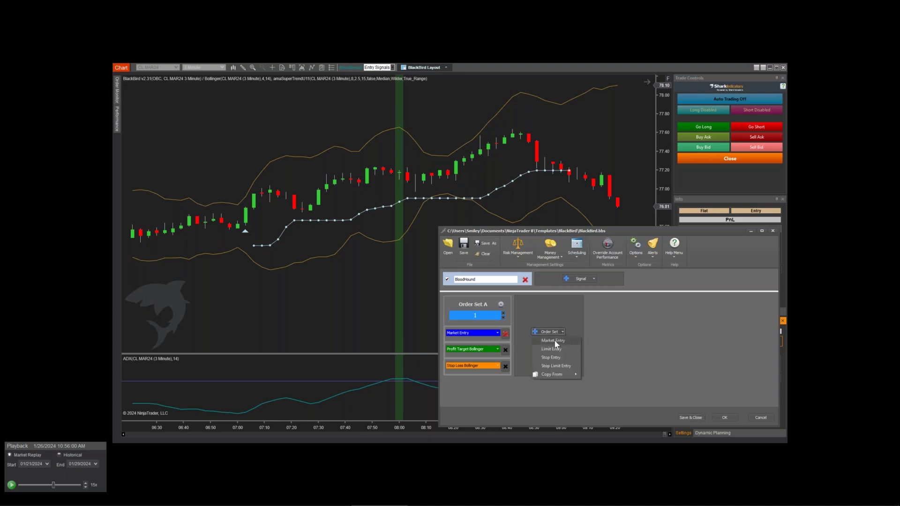
{"action": "mouse_move", "coordinate": [552, 375]}
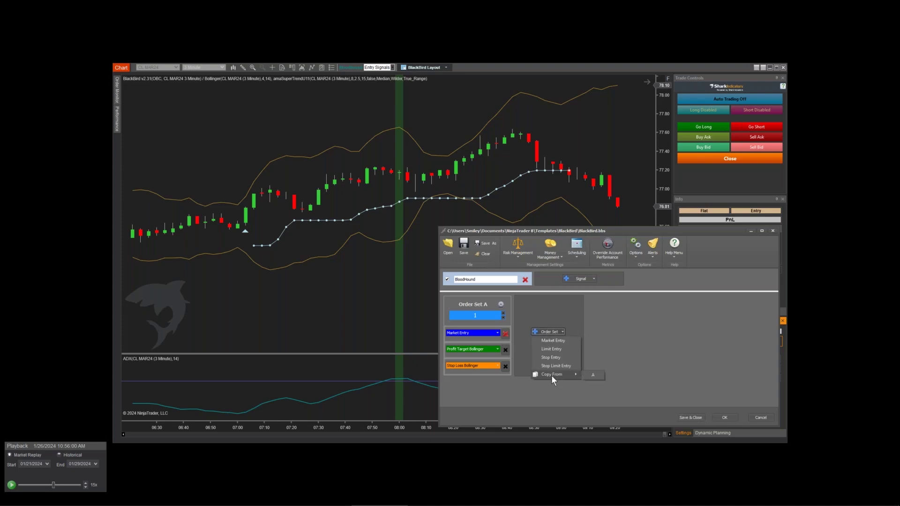
{"action": "left_click", "coordinate": [593, 375]}
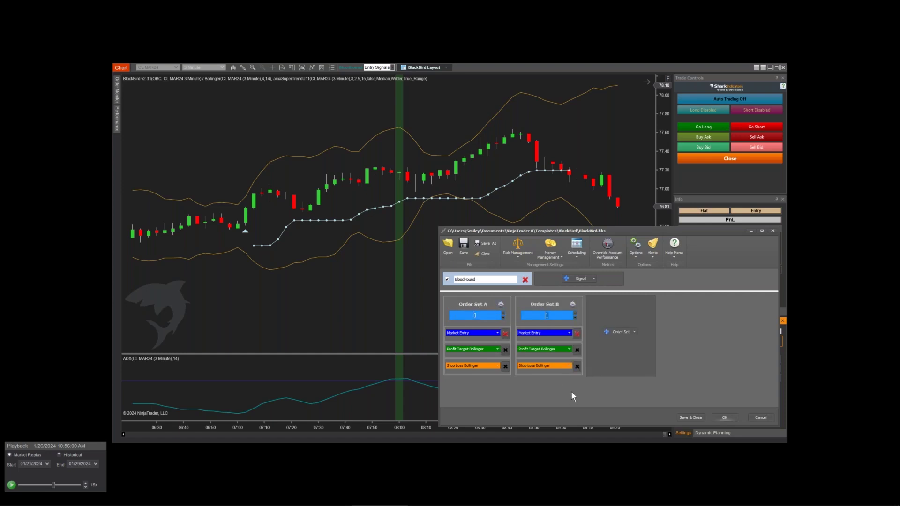
{"action": "left_click", "coordinate": [577, 349]}
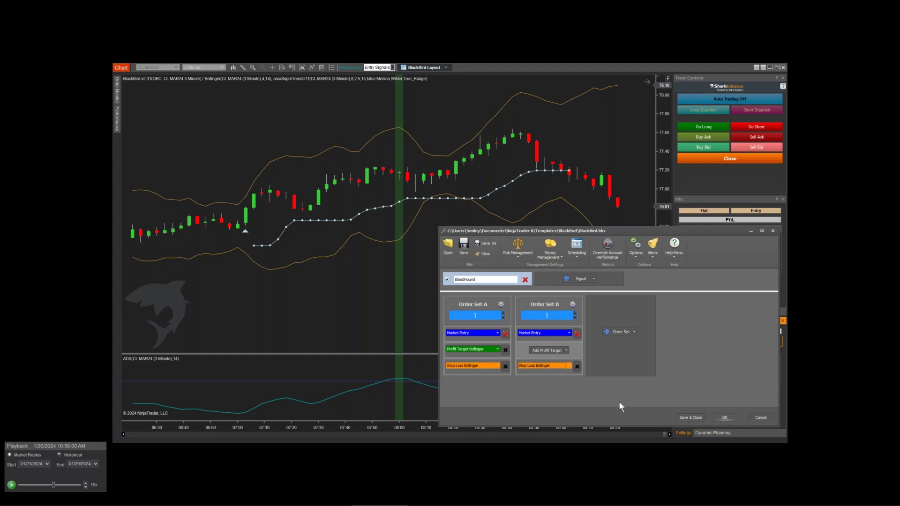
Make Order Set B's stop-loss Rule B move to Last price, offset by 2 × ATR(14).
{"action": "left_click", "coordinate": [569, 365]}
{"action": "left_click", "coordinate": [552, 366]}
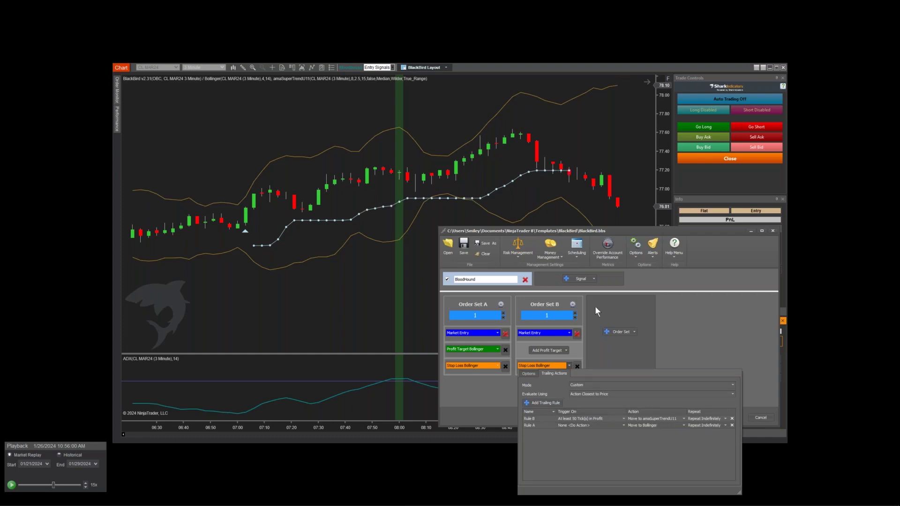
{"action": "left_click", "coordinate": [678, 418]}
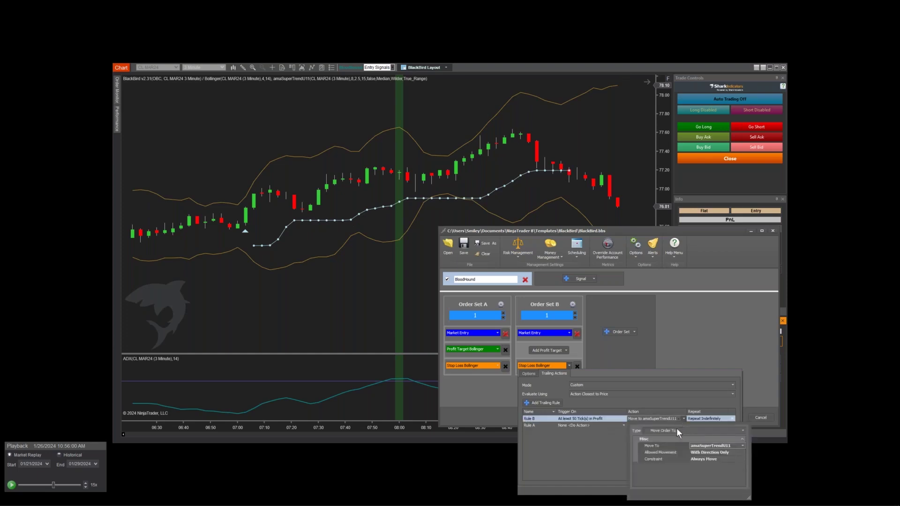
{"action": "left_click", "coordinate": [727, 446]}
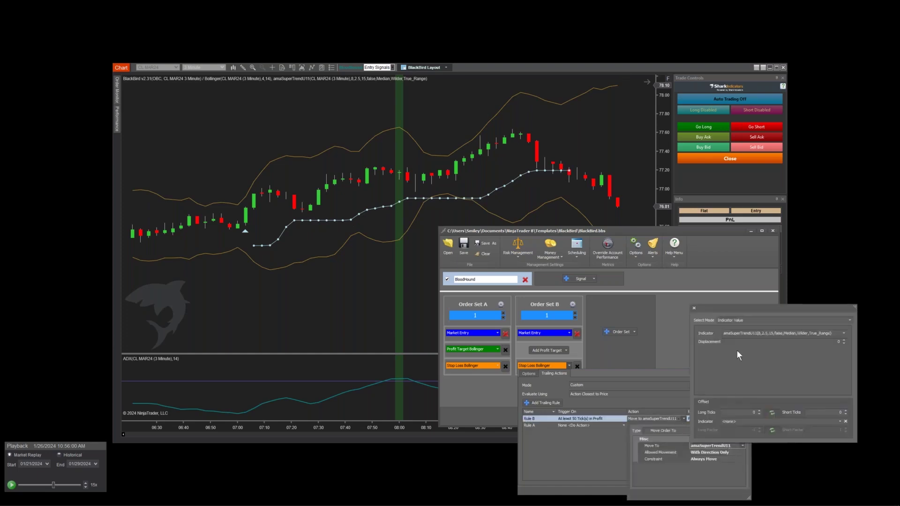
{"action": "left_click", "coordinate": [738, 319]}
{"action": "left_click", "coordinate": [727, 326]}
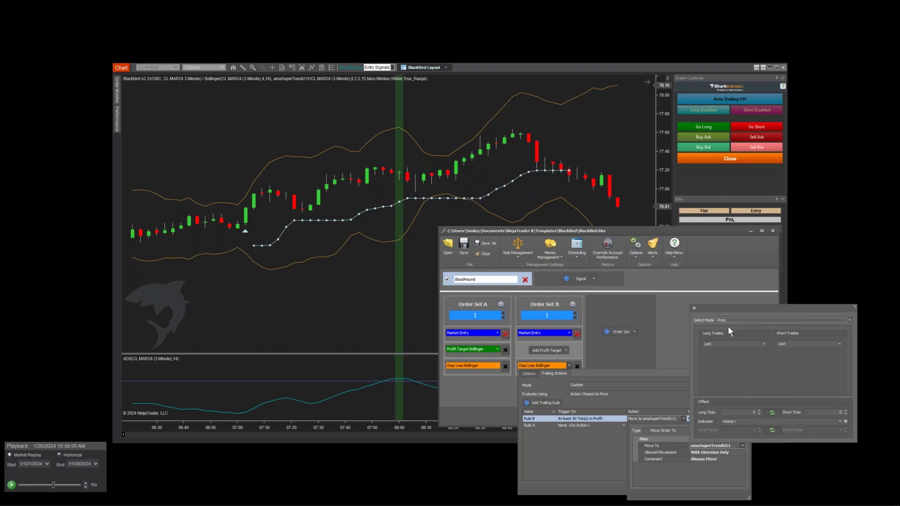
{"action": "left_click", "coordinate": [752, 412]}
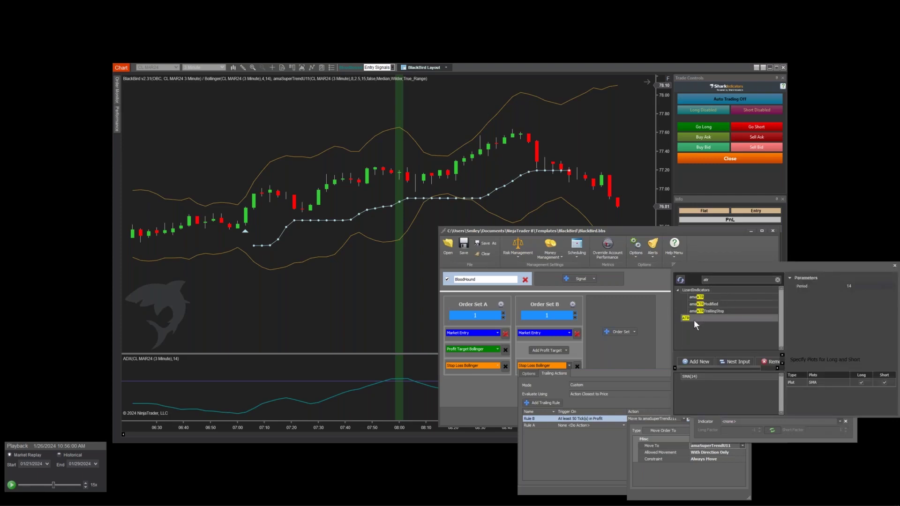
{"action": "left_click", "coordinate": [777, 280]}
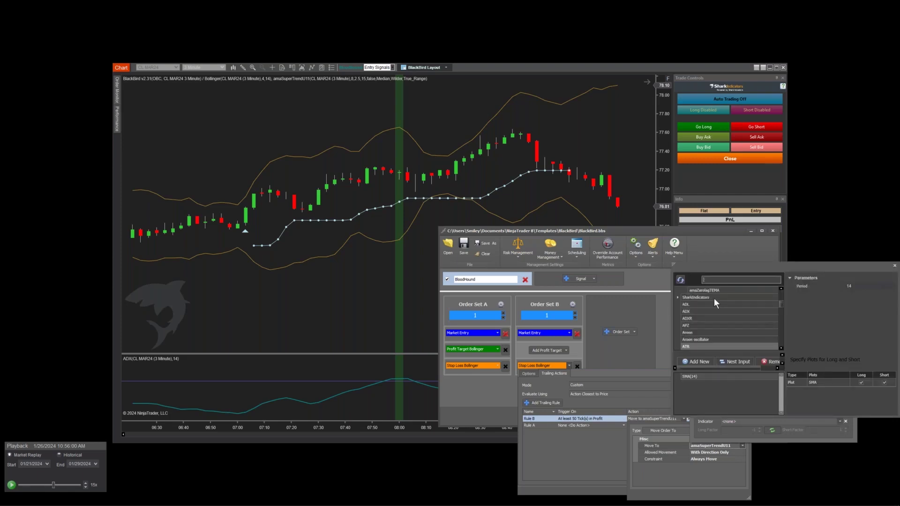
{"action": "type", "text": "atr"}
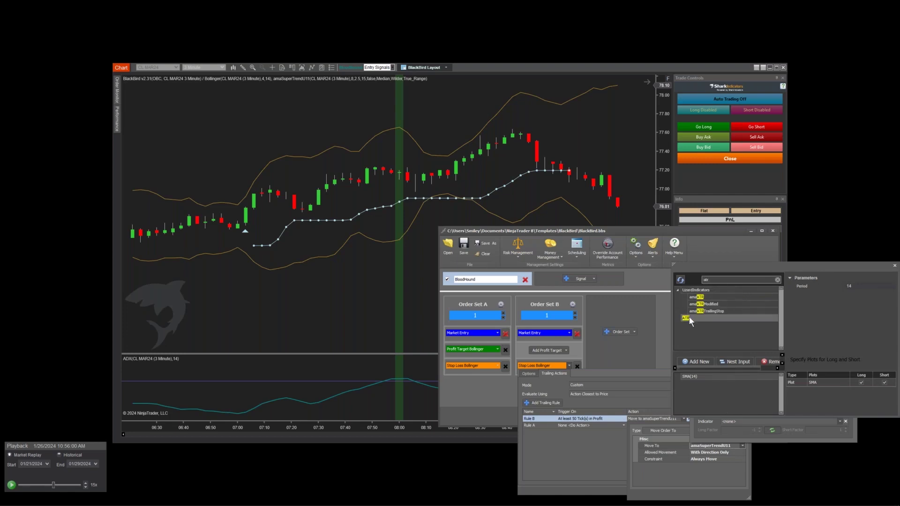
{"action": "left_click", "coordinate": [686, 319]}
{"action": "left_click", "coordinate": [697, 426]}
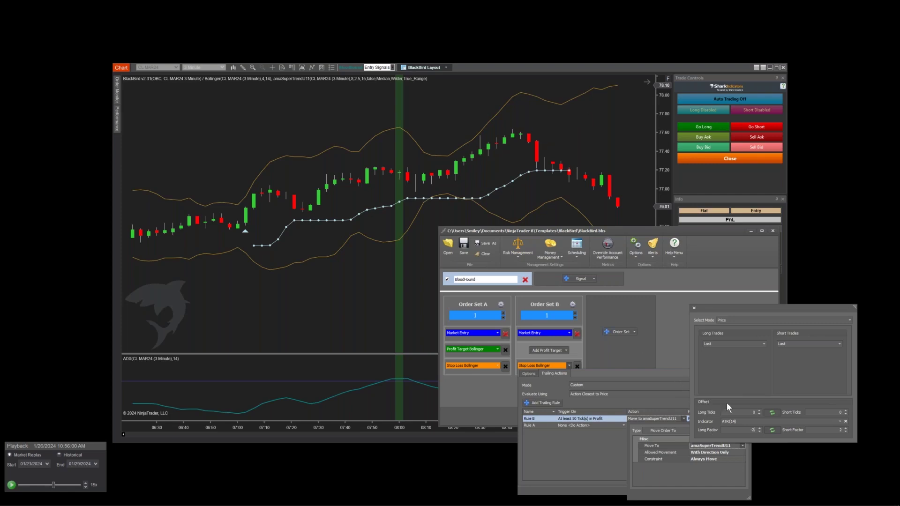
{"action": "left_click", "coordinate": [654, 464]}
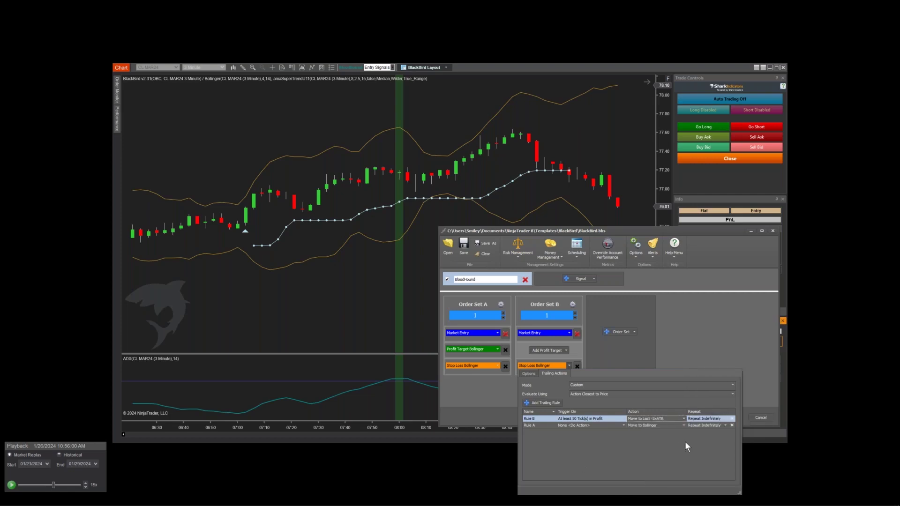
Collapse the trailing rules and money management list, then save the BlackBird.bbs order sets and close.
{"action": "left_click", "coordinate": [700, 349]}
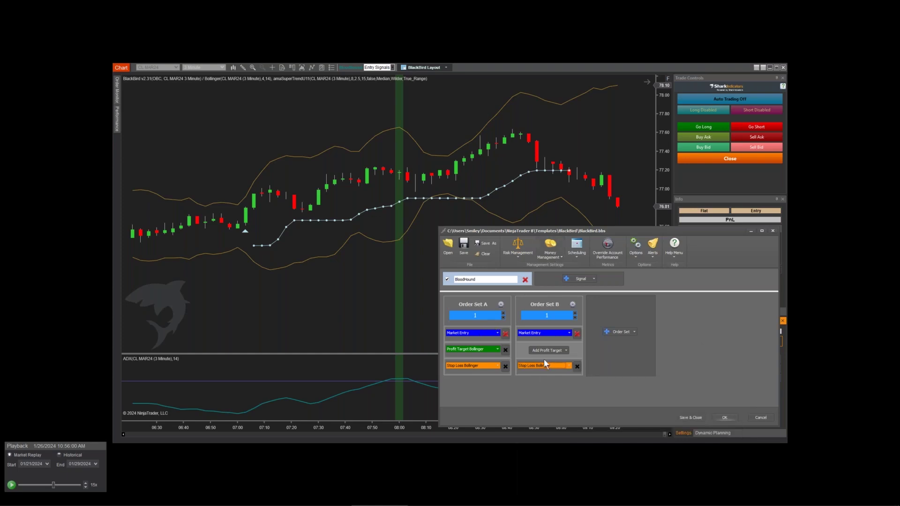
{"action": "left_click", "coordinate": [553, 246]}
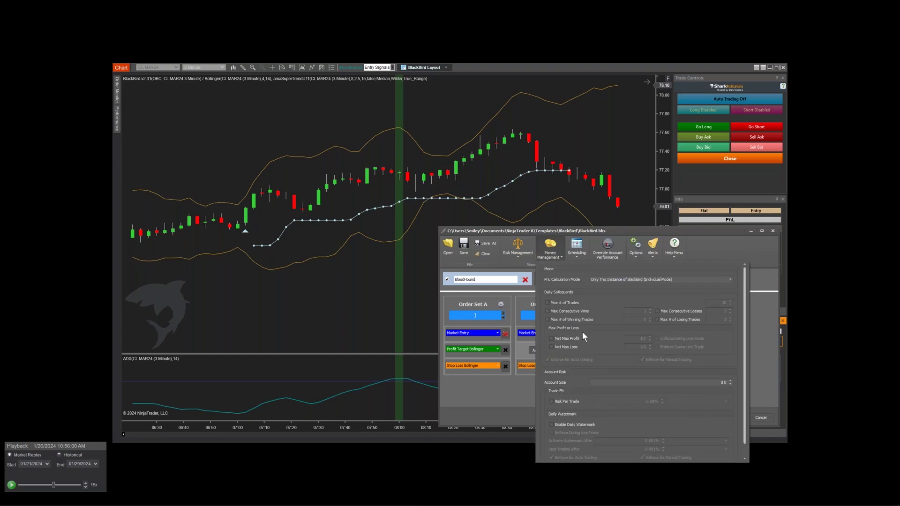
{"action": "left_click", "coordinate": [522, 393]}
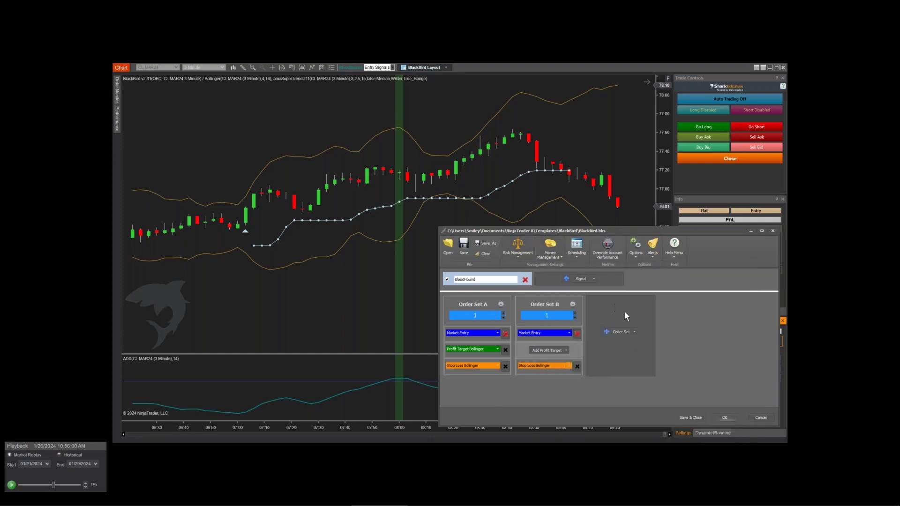
{"action": "left_click", "coordinate": [690, 417]}
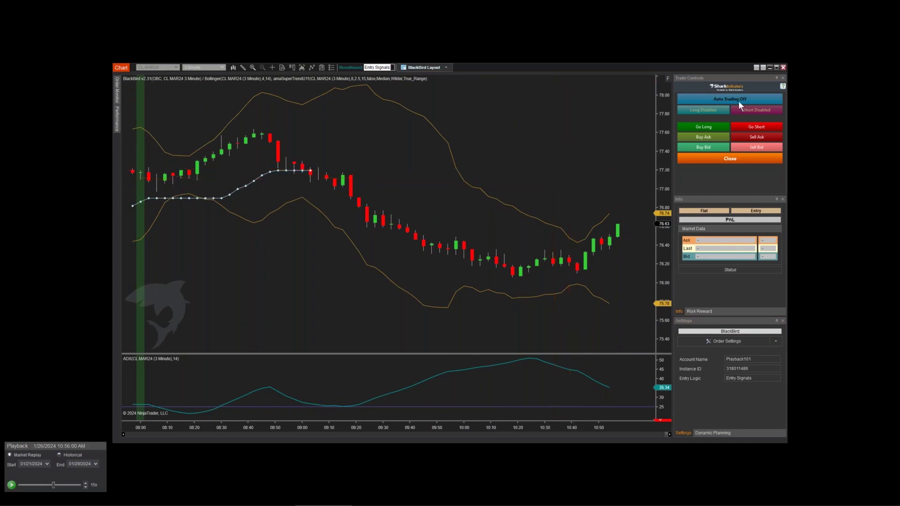
Enable automated trading and start the playback, stepping the speed up to 60x.
{"action": "left_click", "coordinate": [709, 109]}
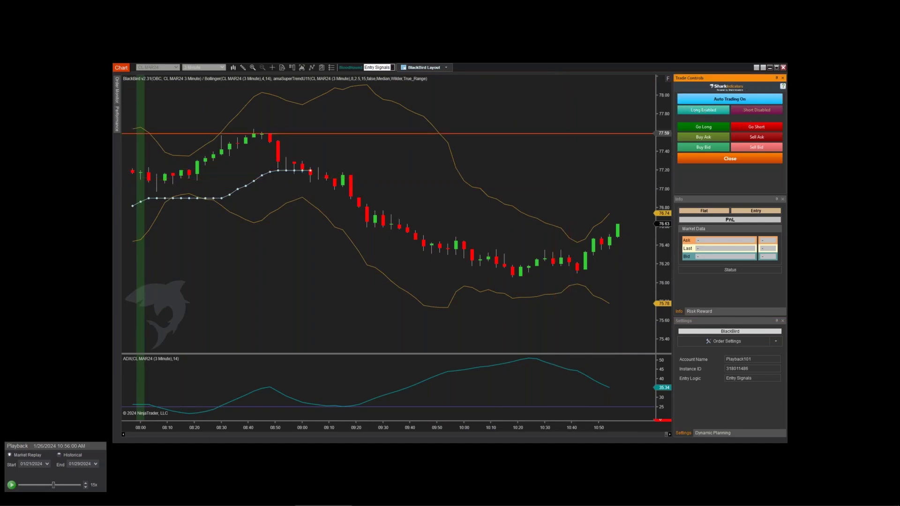
{"action": "left_click", "coordinate": [85, 483]}
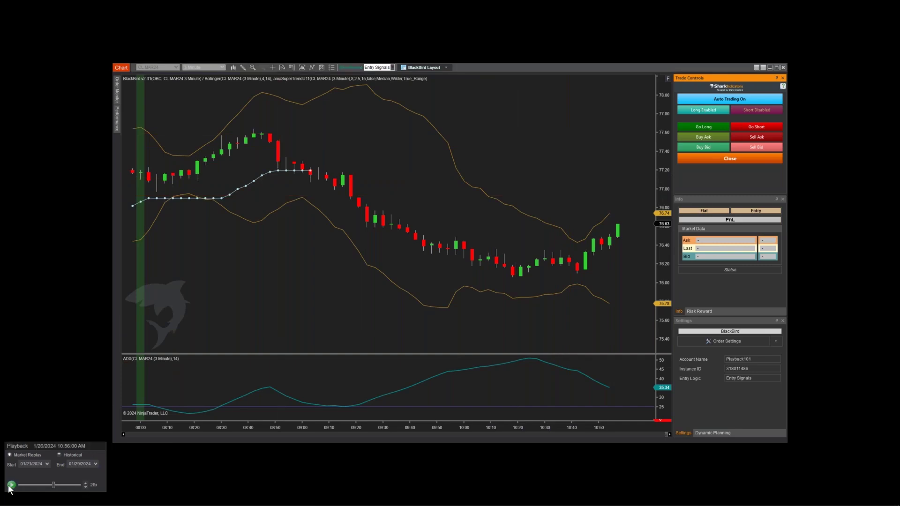
{"action": "left_click", "coordinate": [85, 483]}
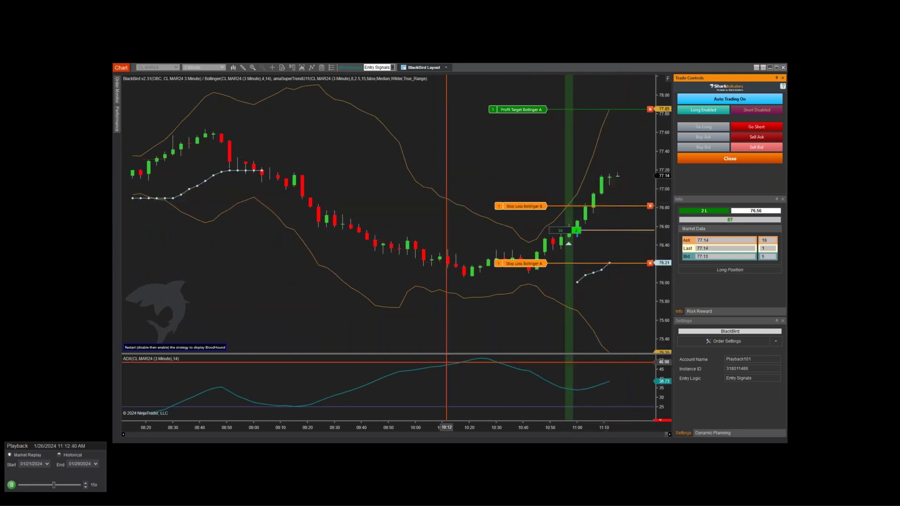
{"action": "left_click", "coordinate": [85, 484]}
Switch the replay speed between 100x and 500x until the long trade fully closes.
{"action": "left_click", "coordinate": [85, 483]}
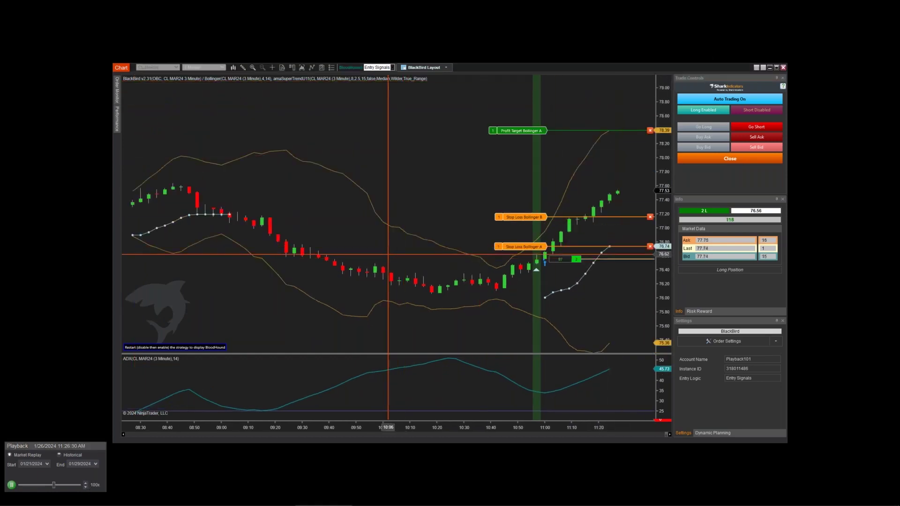
{"action": "left_click", "coordinate": [86, 481]}
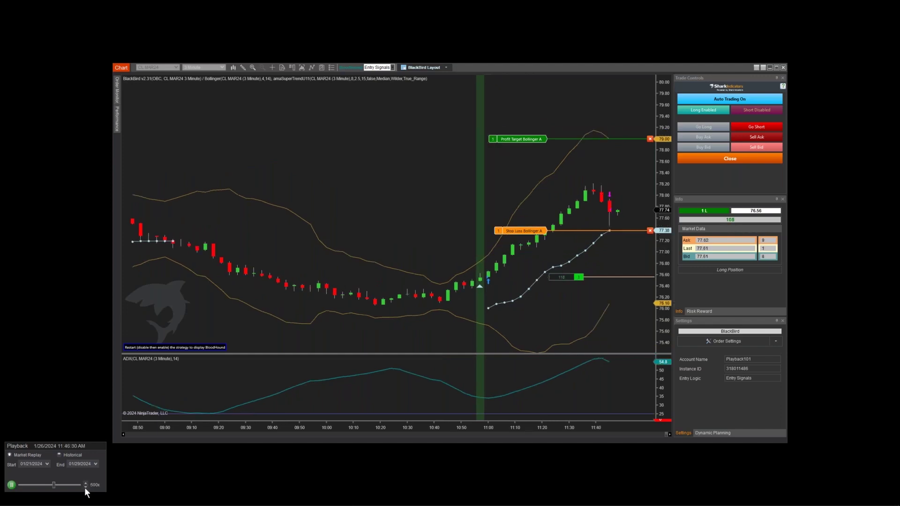
{"action": "left_click", "coordinate": [85, 487]}
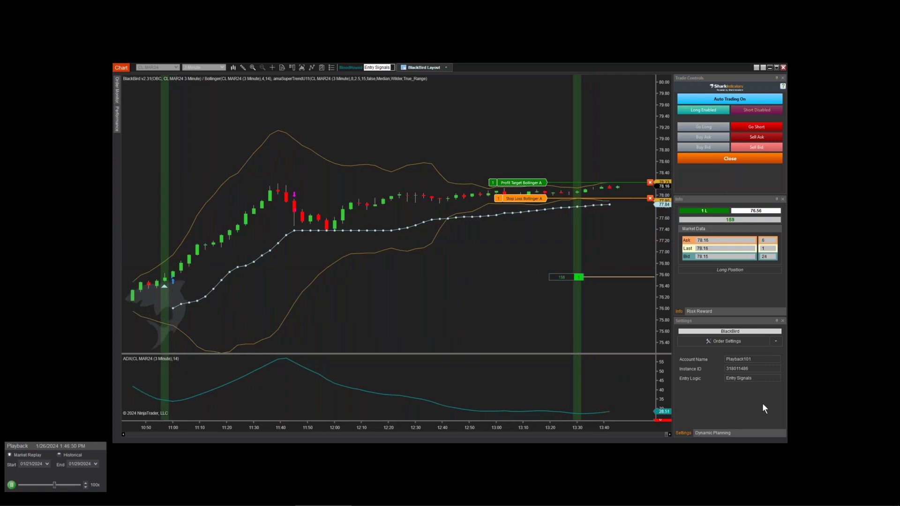
{"action": "left_click", "coordinate": [85, 483]}
{"action": "left_click", "coordinate": [85, 483]}
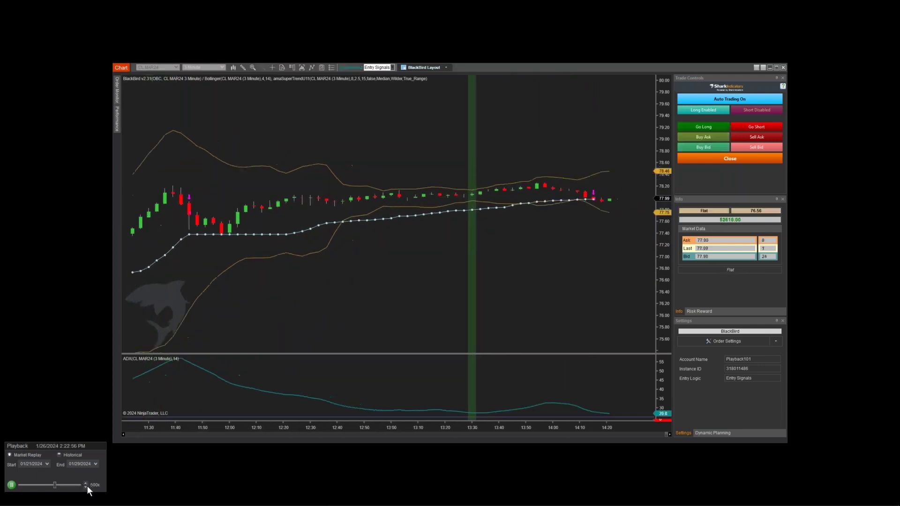
Reduce the replay speed, then switch to the SharkIndicators website in the browser.
{"action": "left_click", "coordinate": [85, 487]}
{"action": "left_click", "coordinate": [85, 487]}
{"action": "left_click", "coordinate": [85, 487]}
{"action": "left_click", "coordinate": [85, 487]}
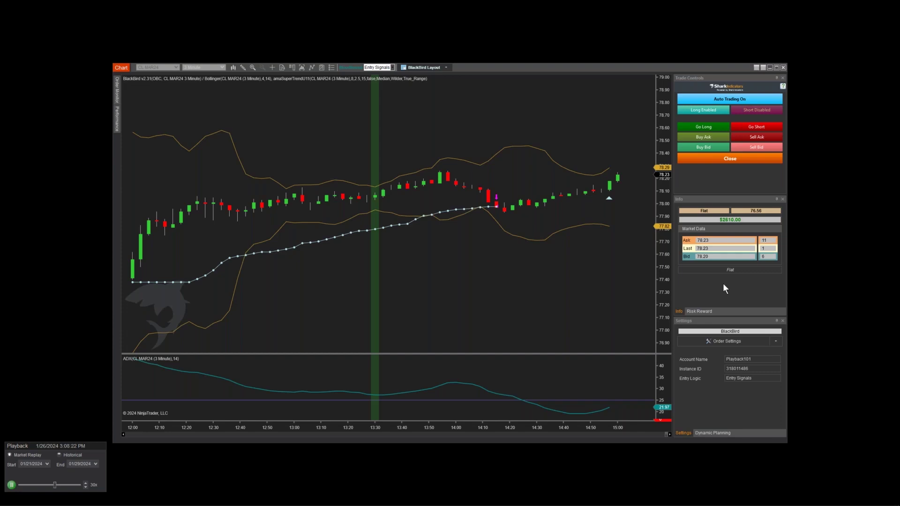
{"action": "mouse_move", "coordinate": [63, 501]}
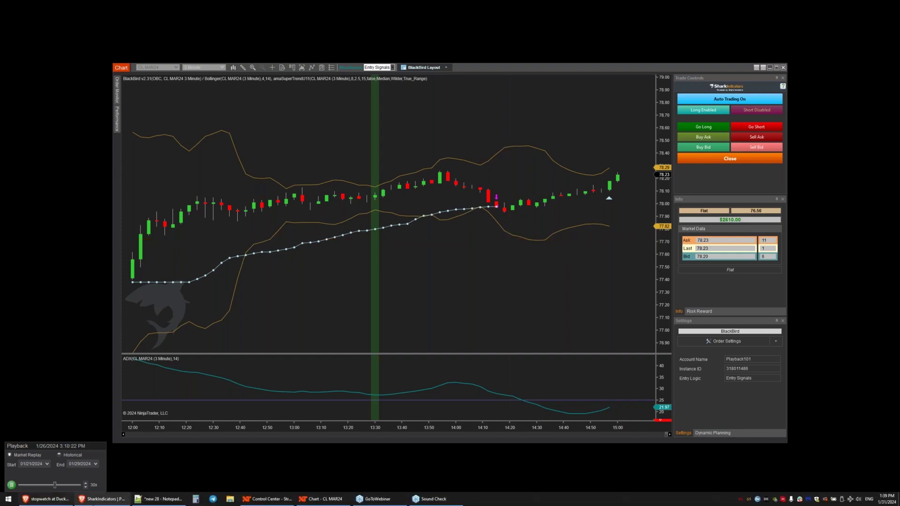
{"action": "left_click", "coordinate": [102, 499]}
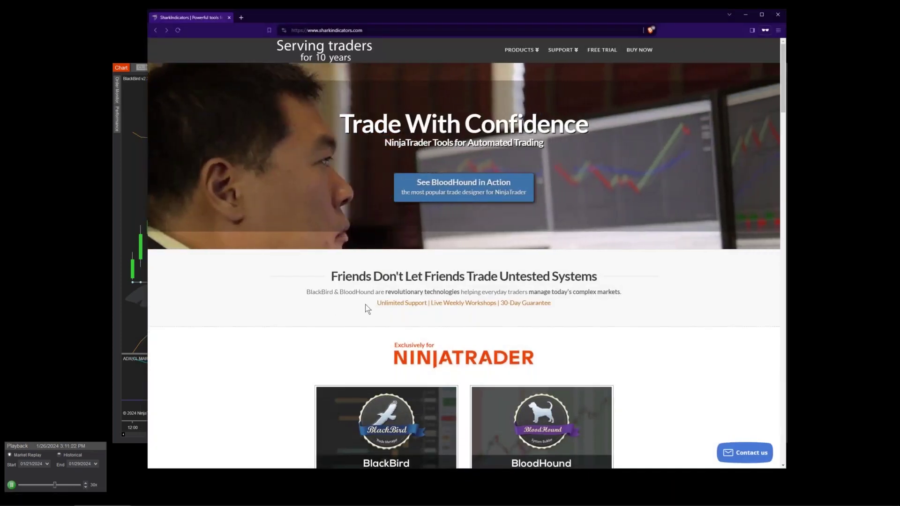
Browse the SharkIndicators home page, briefly selecting text and the web address, then scroll down and up.
{"action": "left_click_drag", "start_coordinate": [604, 310], "coordinate": [293, 267]}
{"action": "left_click", "coordinate": [286, 269]}
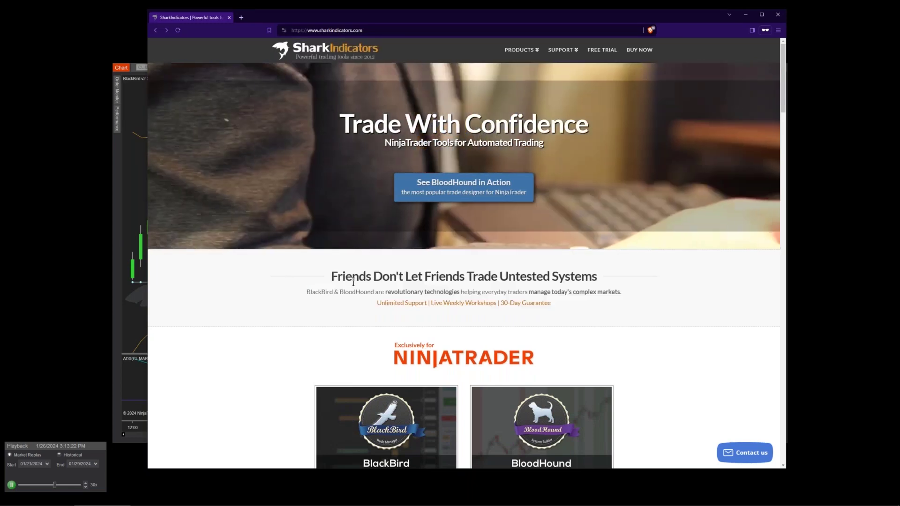
{"action": "key", "text": "ctrl+l"}
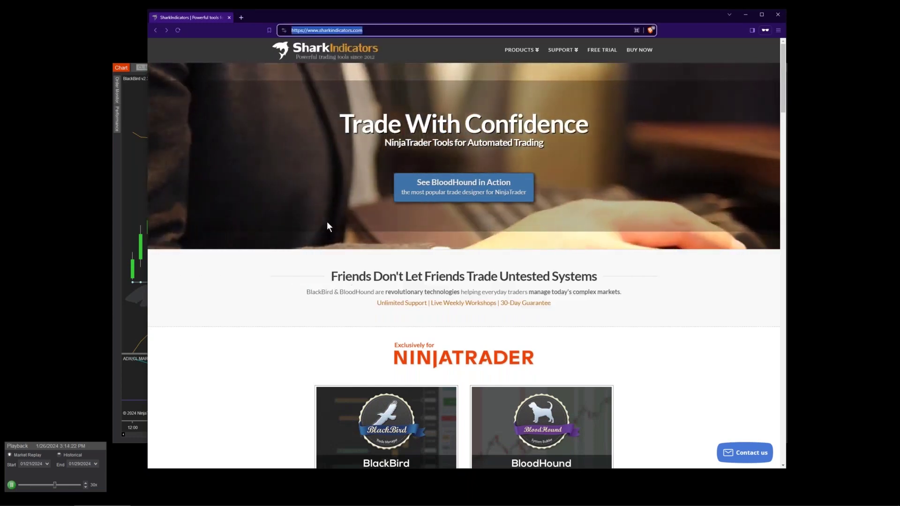
{"action": "left_click", "coordinate": [749, 319]}
{"action": "scroll", "coordinate": [749, 319], "scroll_direction": "down", "scroll_amount": 2}
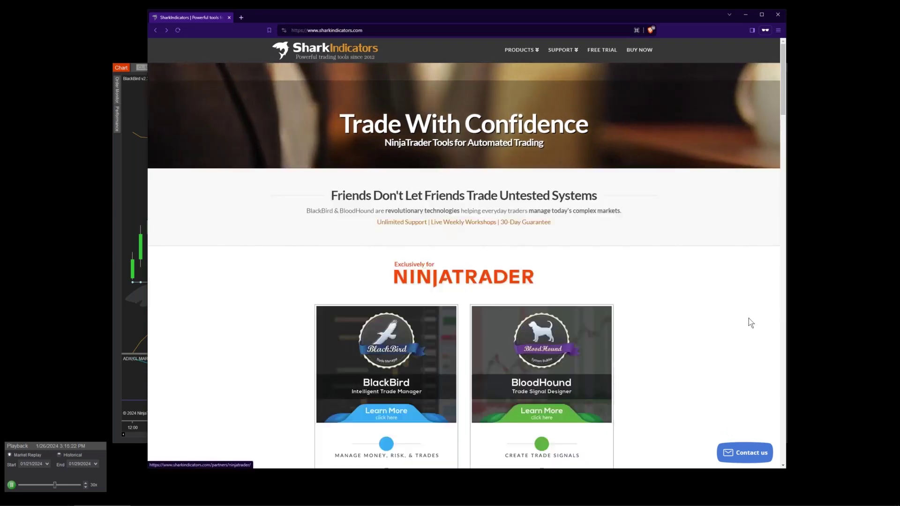
{"action": "scroll", "coordinate": [733, 305], "scroll_direction": "up", "scroll_amount": 5}
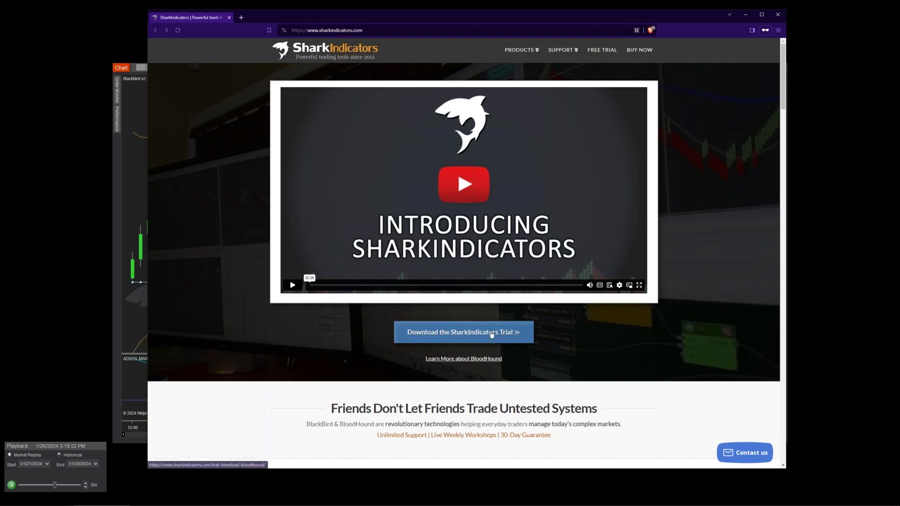
Open the trial download form, tick the live demonstration checkbox and highlight its wording.
{"action": "left_click", "coordinate": [462, 334]}
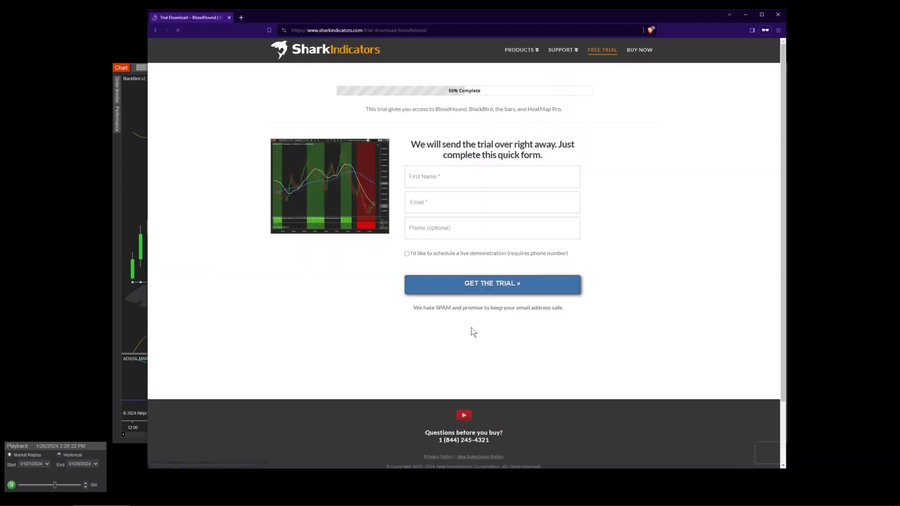
{"action": "left_click", "coordinate": [407, 253]}
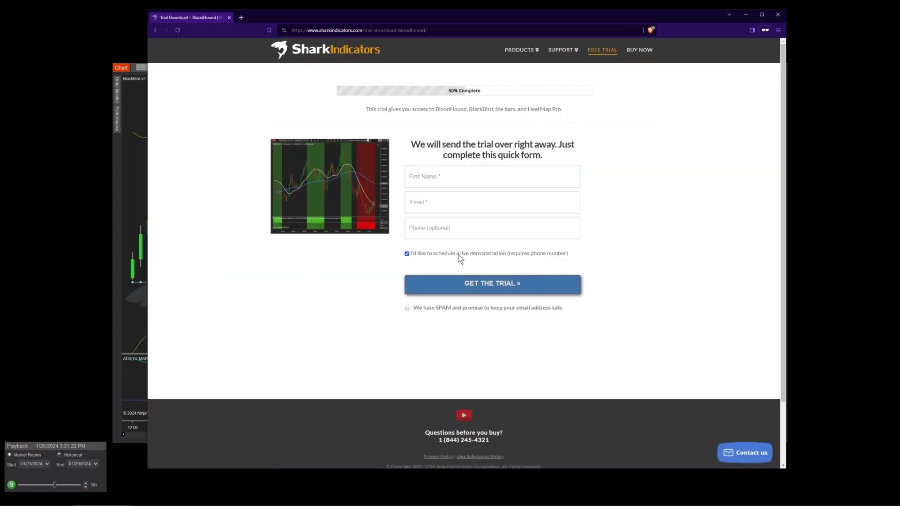
{"action": "left_click_drag", "start_coordinate": [459, 255], "coordinate": [498, 254]}
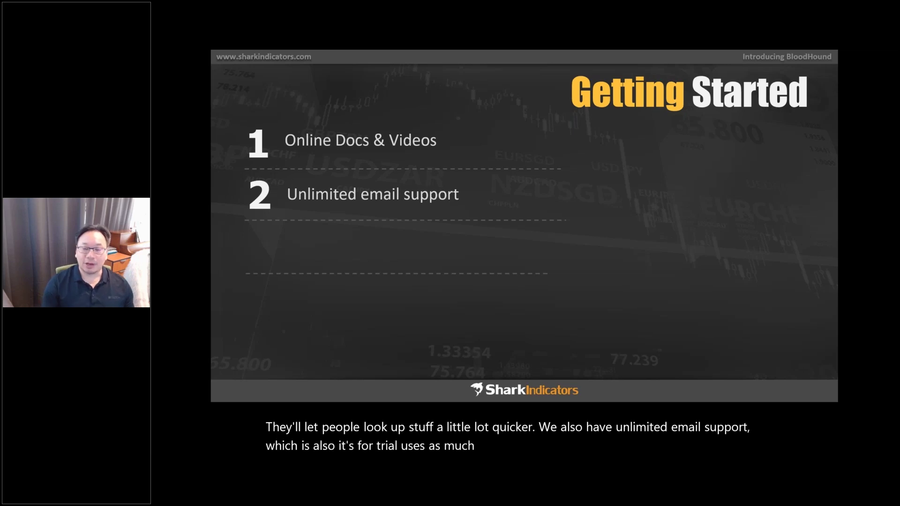
Reveal the weekly workshops, Discord Community and private training points, then advance to Thank You.
{"action": "key", "text": "Right"}
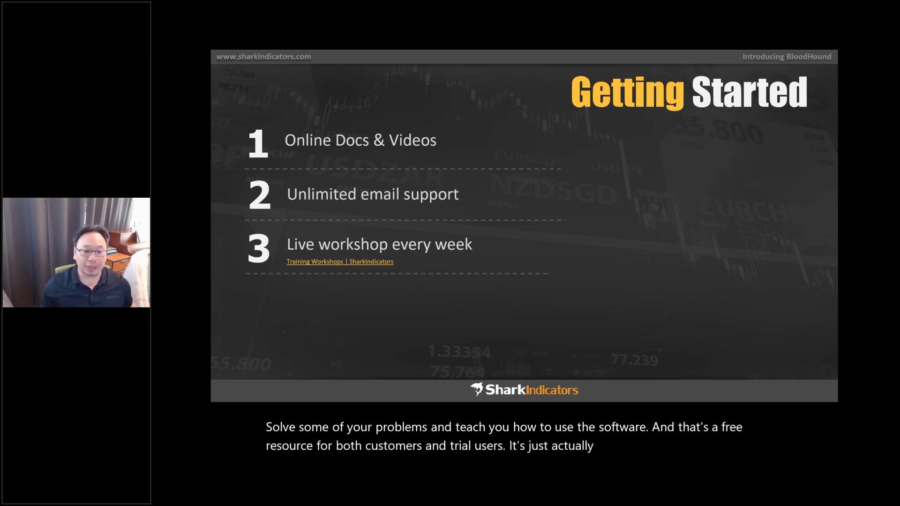
{"action": "key", "text": "Right"}
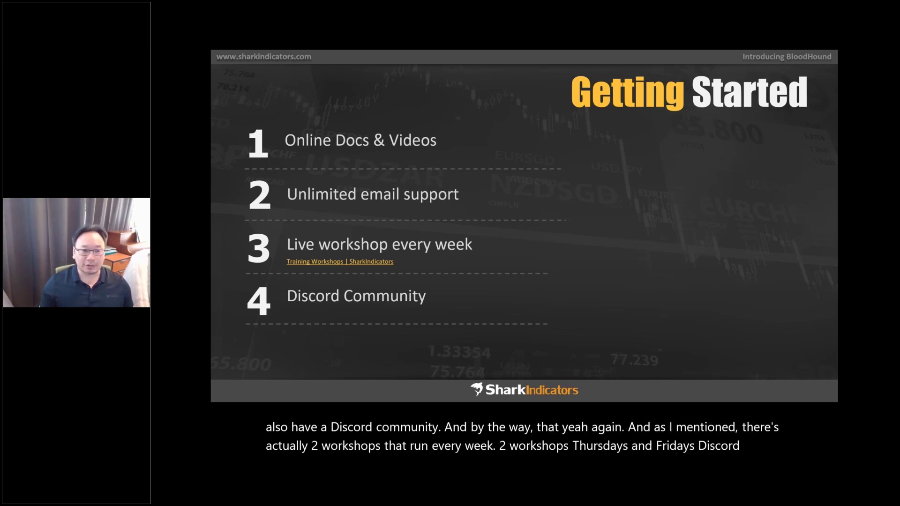
{"action": "key", "text": "Right"}
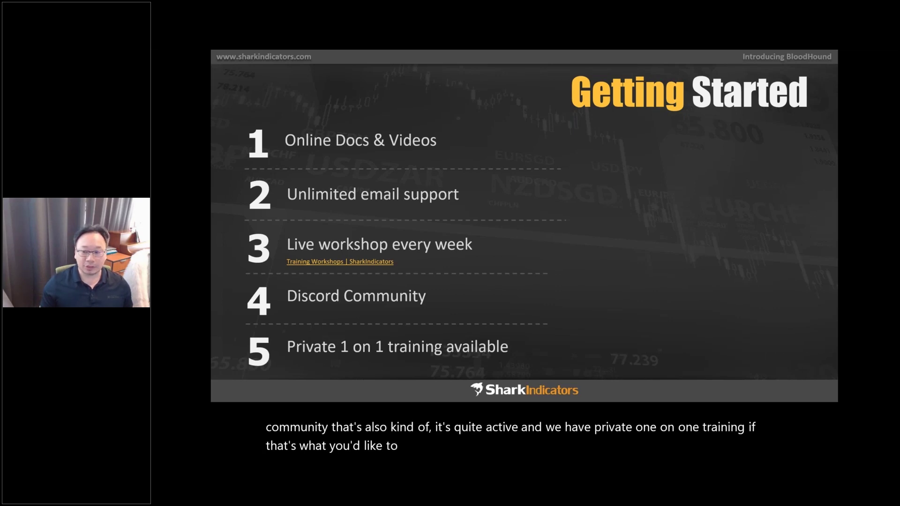
{"action": "key", "text": "Right"}
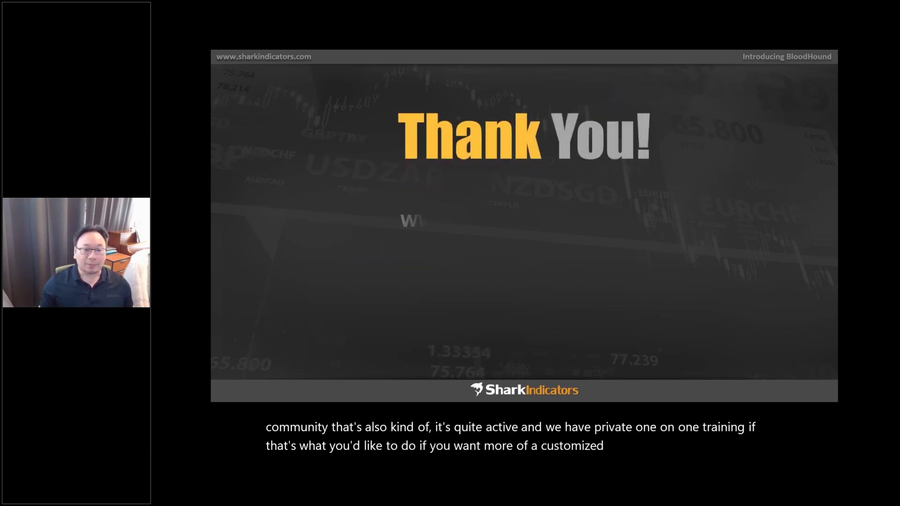